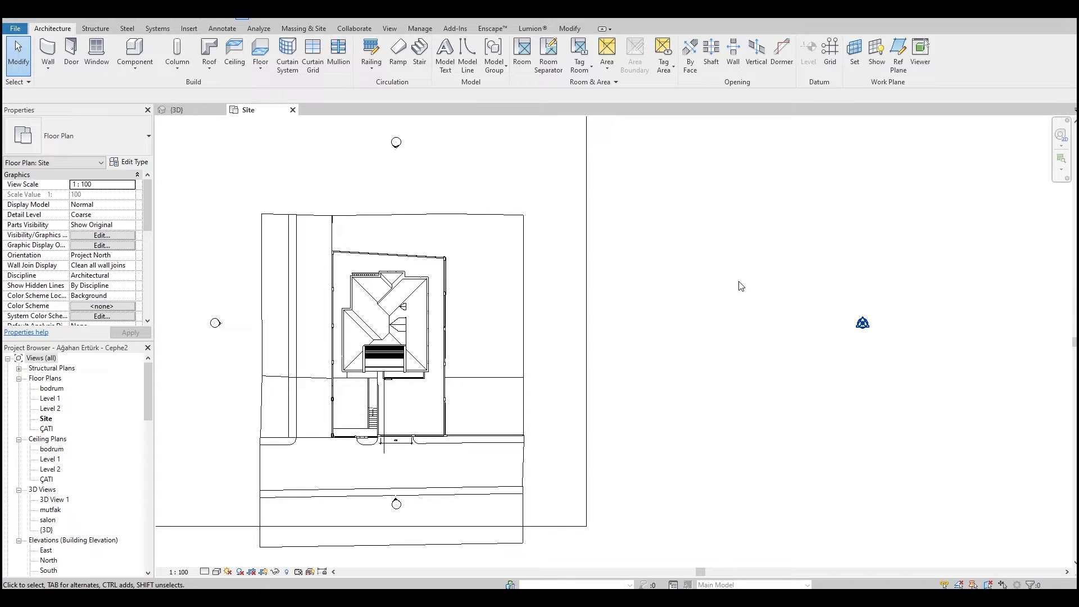
Step: Window-select the coinciding base and survey points and drag them left toward the site
scroll(804, 354, "up", 1)
left_click_drag(901, 359, 838, 356)
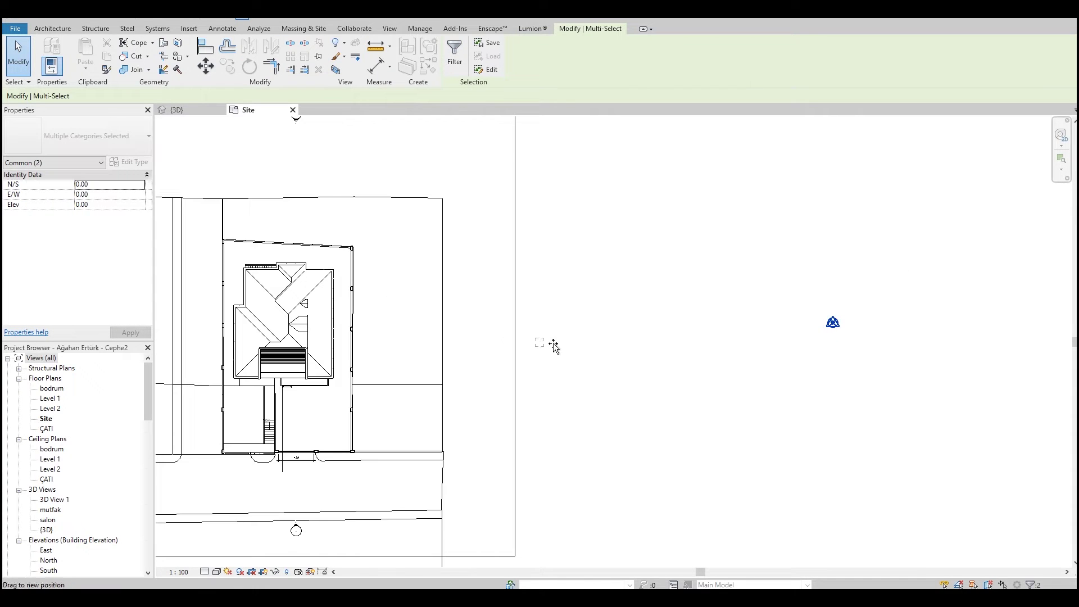
left_click_drag(562, 362, 549, 344)
left_click(564, 363)
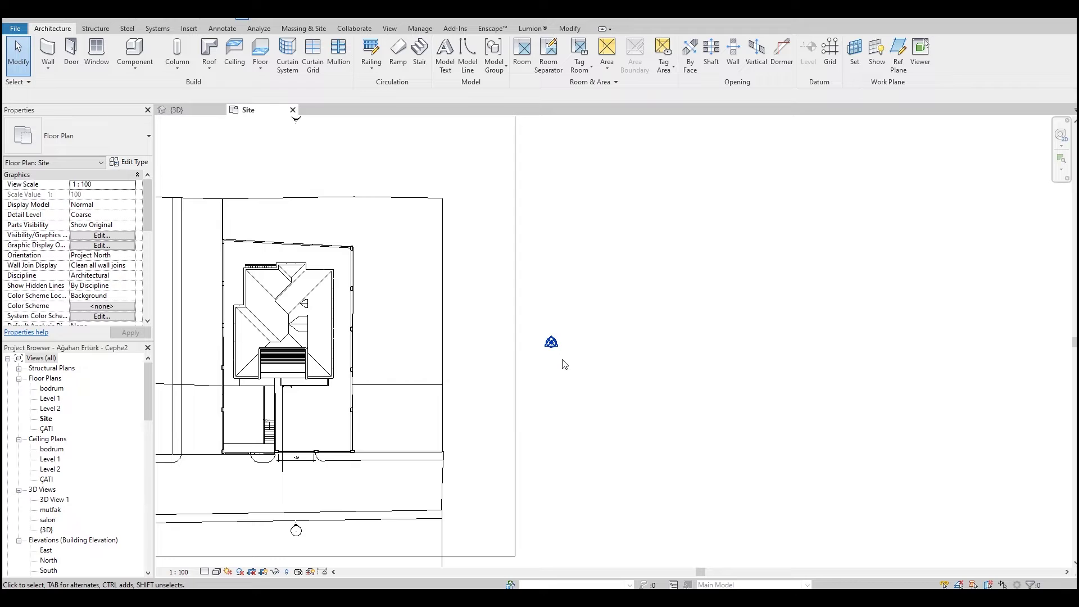
Step: Zoom in and out around the site to check the points' new position
scroll(562, 363, "up", 2)
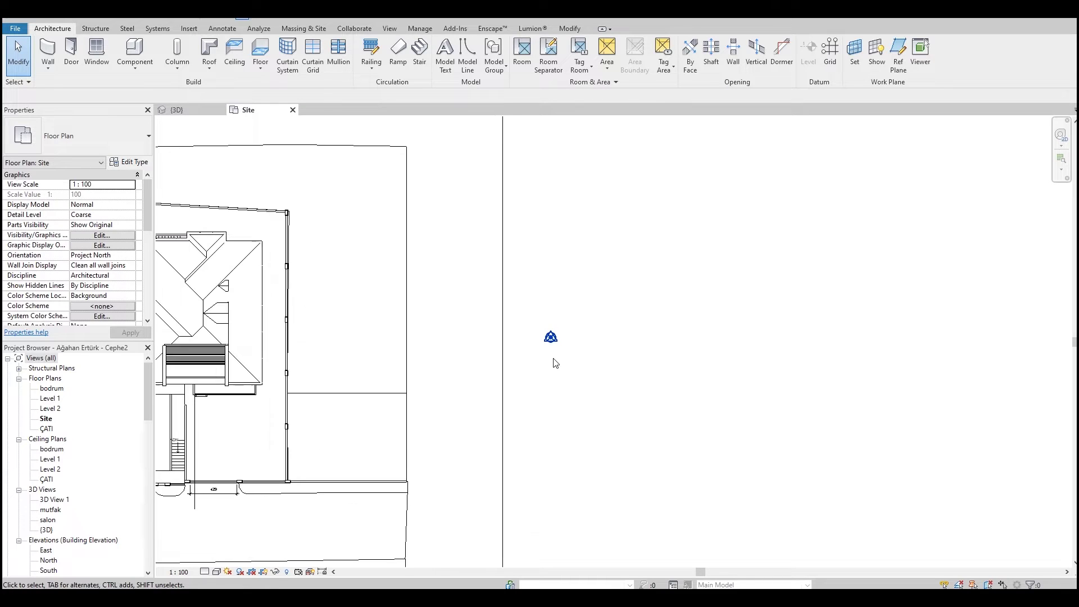
scroll(567, 333, "up", 2)
scroll(542, 360, "up", 1)
scroll(536, 376, "down", 1)
scroll(531, 373, "up", 2)
scroll(522, 371, "down", 2)
scroll(519, 370, "up", 1)
scroll(520, 370, "down", 2)
scroll(528, 366, "down", 1)
scroll(526, 364, "up", 3)
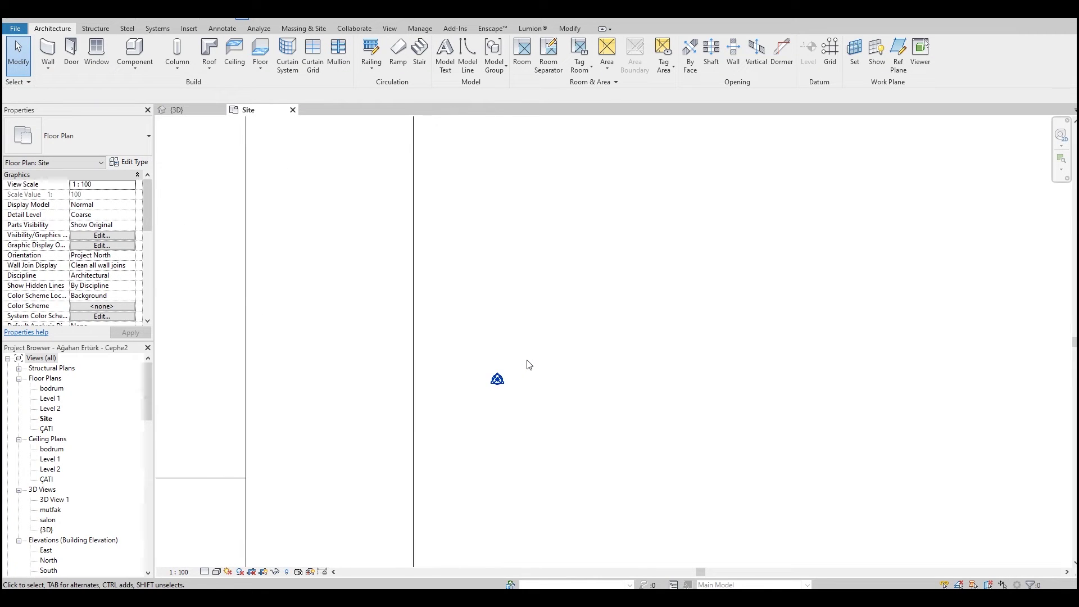
scroll(466, 375, "down", 1)
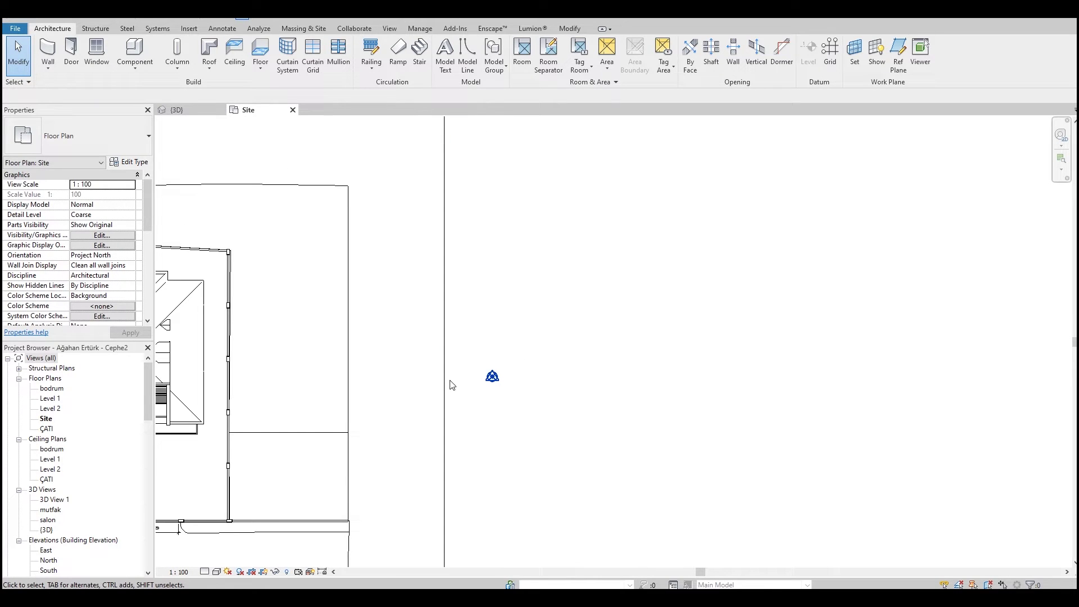
scroll(495, 380, "up", 1)
scroll(497, 383, "up", 1)
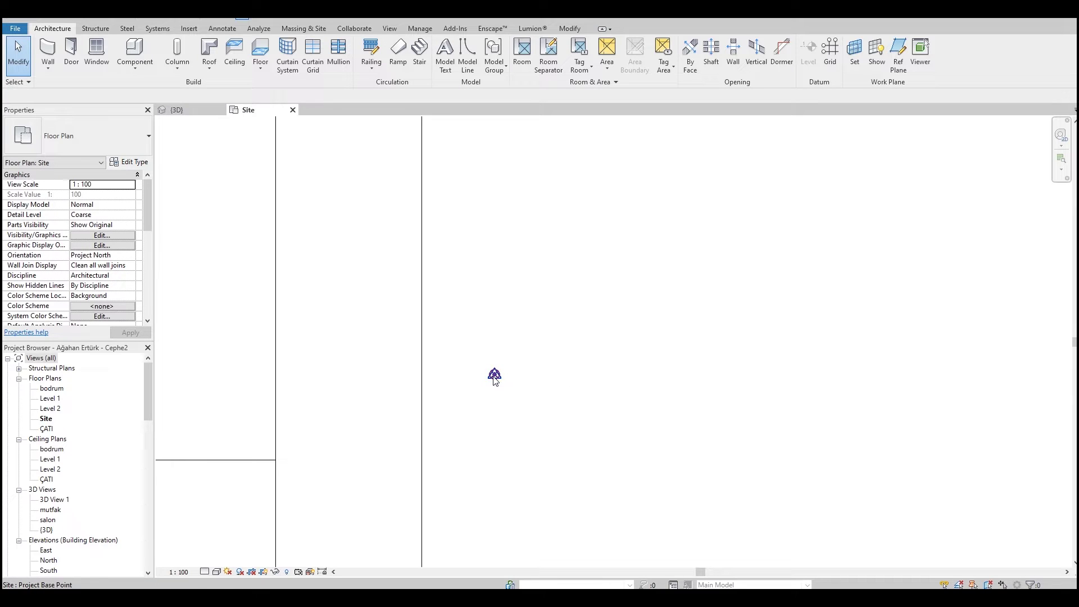
Step: Drag the project base point right off the survey point, to E/W -2952.14
left_click(494, 379)
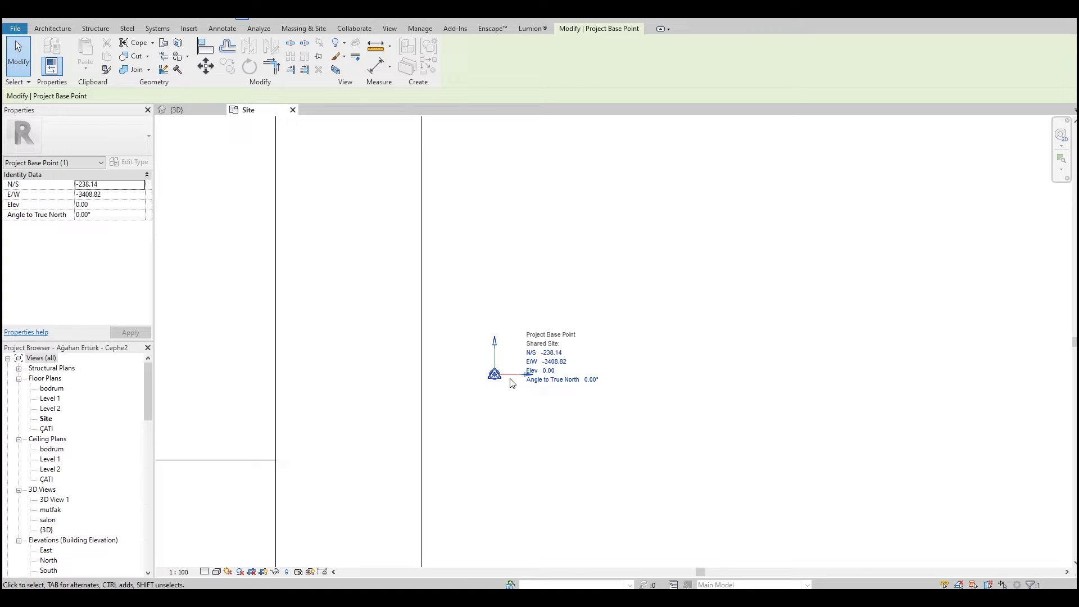
left_click_drag(519, 378, 595, 378)
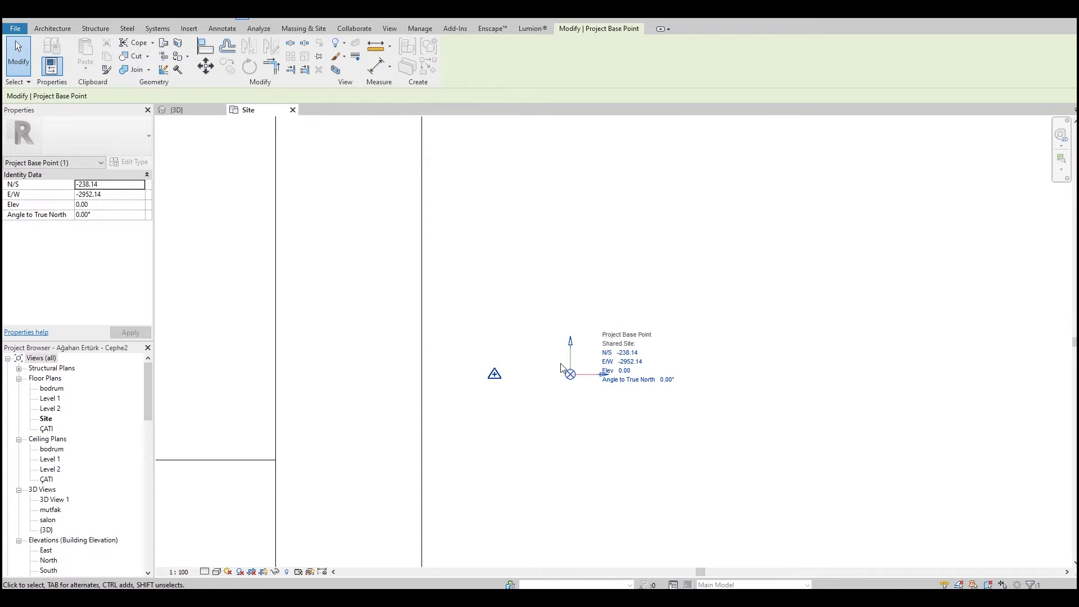
left_click(493, 345)
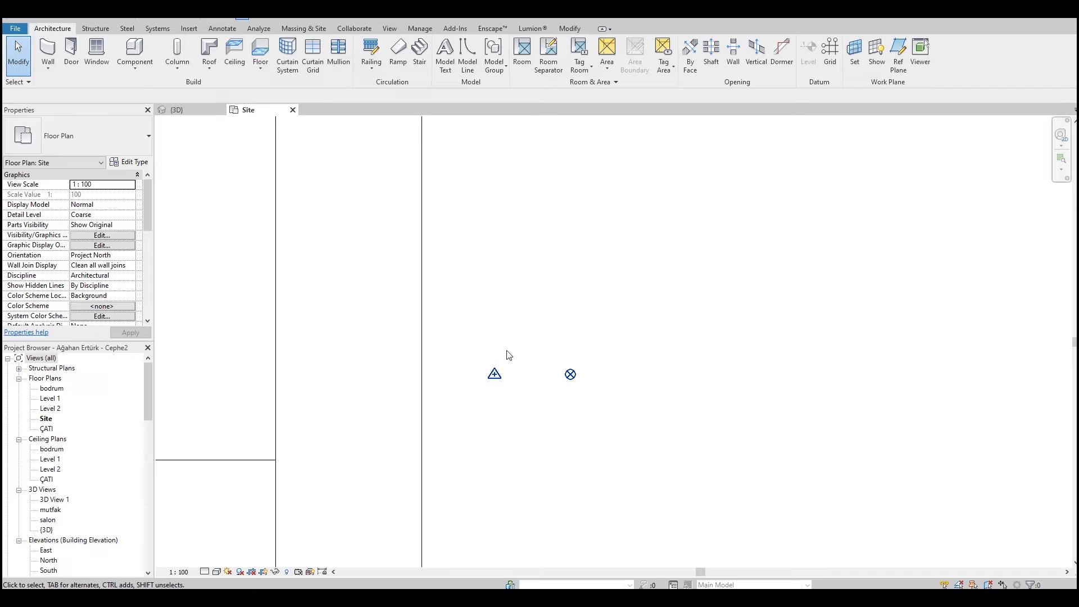
Step: Check the survey point by selecting and deselecting it, then reselect the project base point
left_click(495, 374)
left_click(596, 363)
scroll(595, 363, "up", 1)
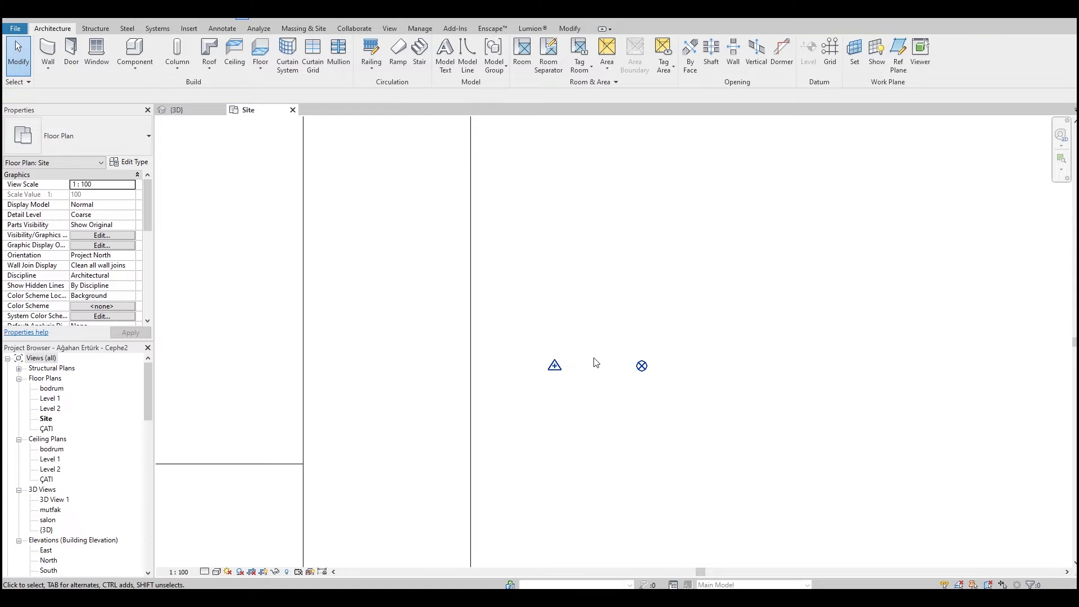
left_click(568, 363)
key("r")
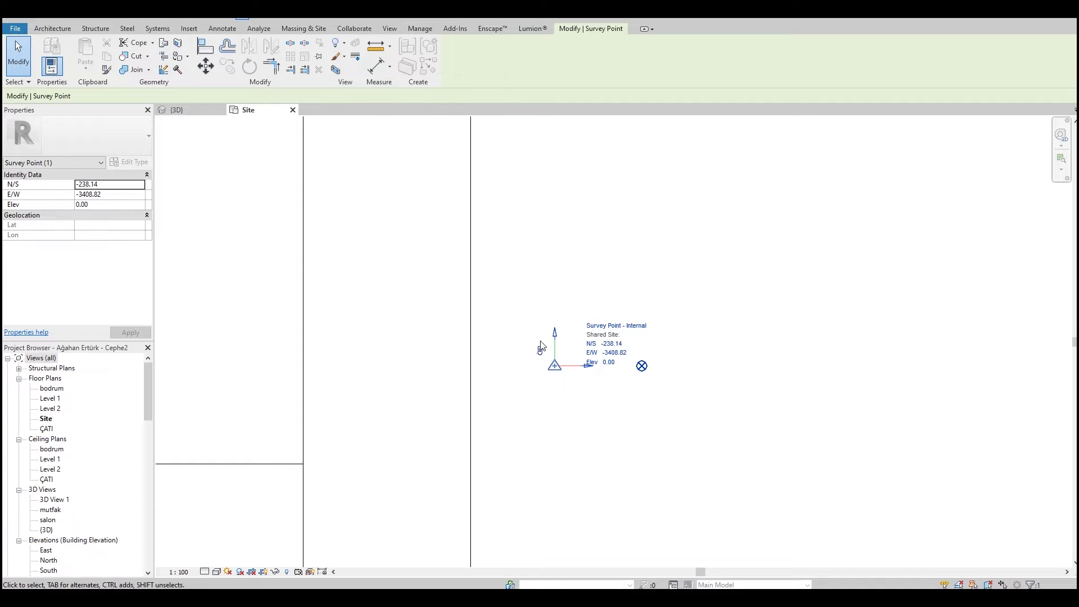
left_click(563, 391)
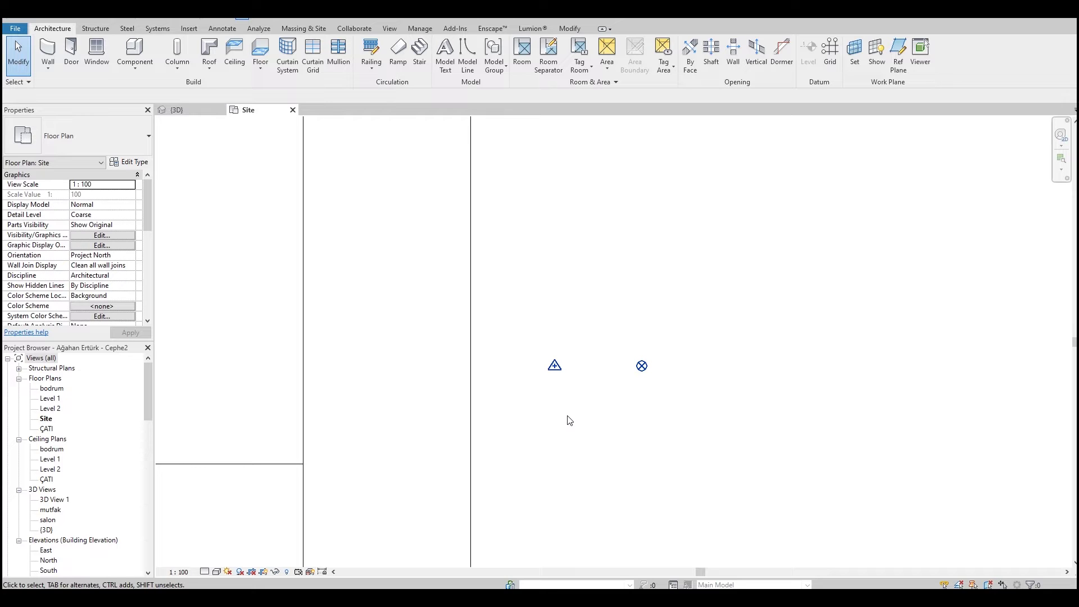
left_click(642, 366)
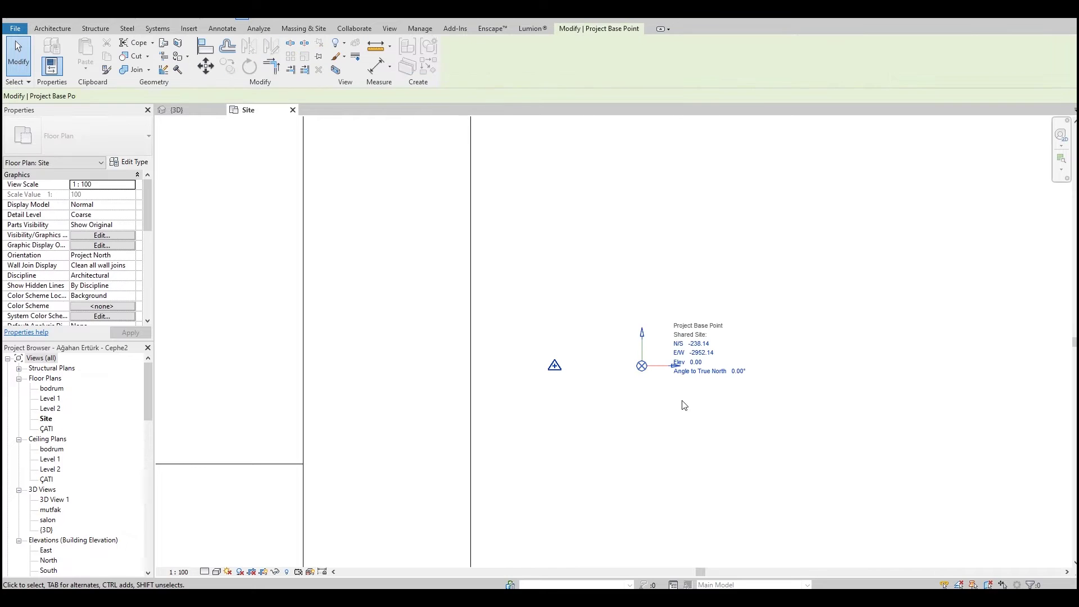
Step: Move the project base point onto the building's lower-left wall corner with MV
scroll(652, 388, "up", 3)
key("m")
key("v")
left_click(623, 346)
scroll(623, 348, "down", 2)
scroll(787, 281, "down", 3)
scroll(412, 392, "up", 3)
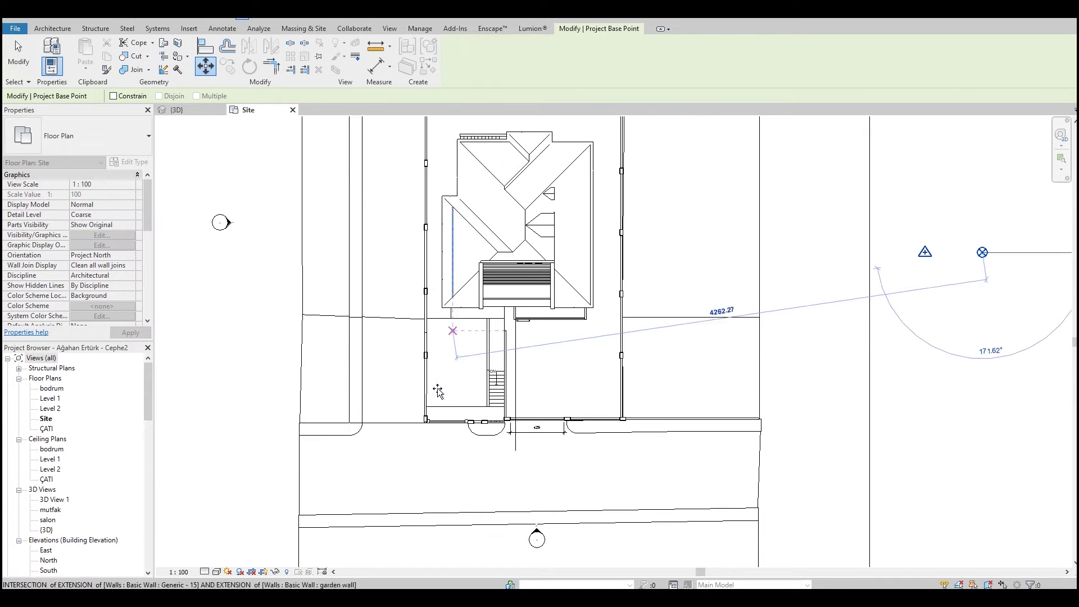
scroll(424, 425, "up", 3)
scroll(424, 425, "up", 2)
left_click(429, 416)
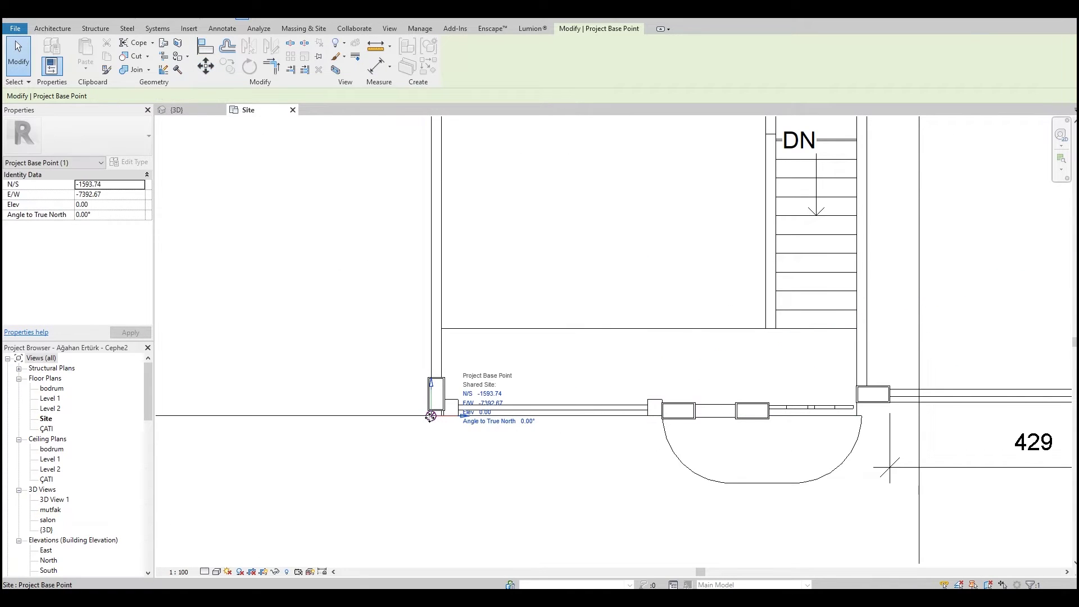
Step: Set the project base point's N/S coordinate to 0.00
key("Escape")
scroll(427, 413, "down", 4)
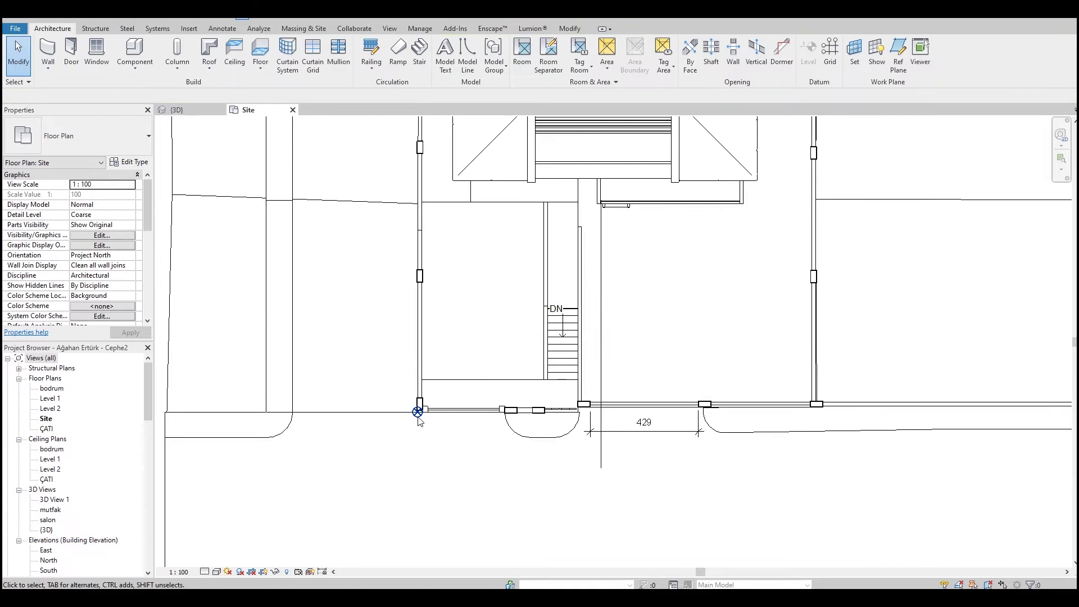
left_click(416, 410)
scroll(417, 412, "up", 2)
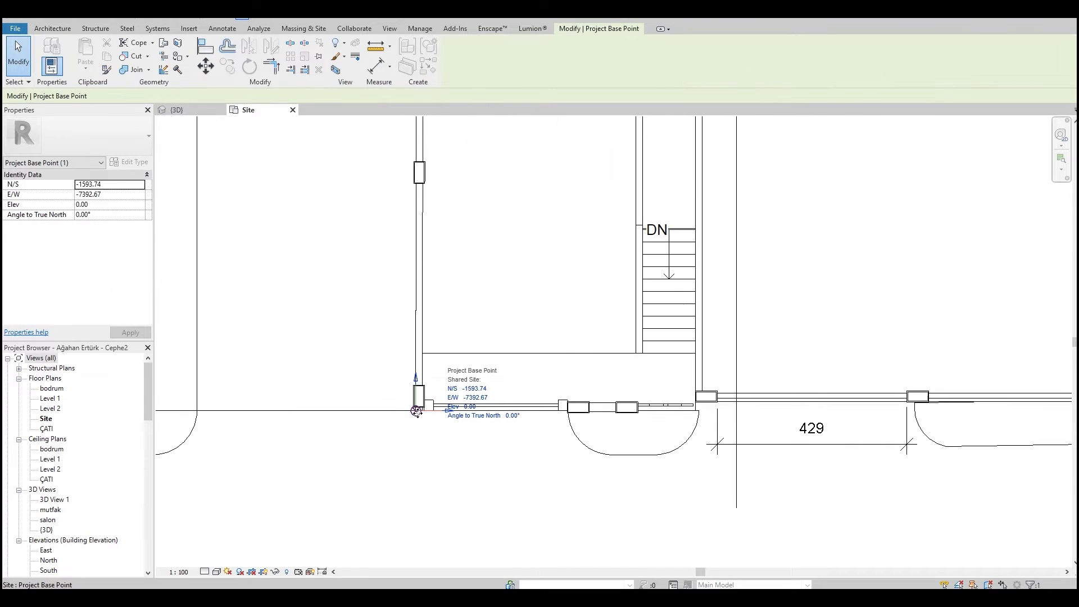
left_click(470, 389)
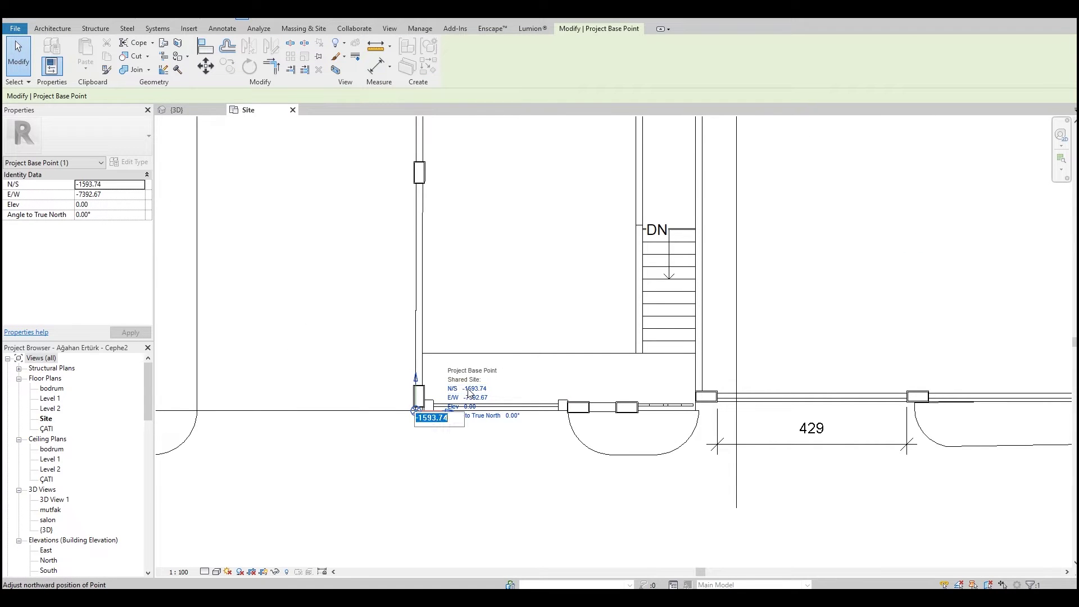
type("0")
key("Return")
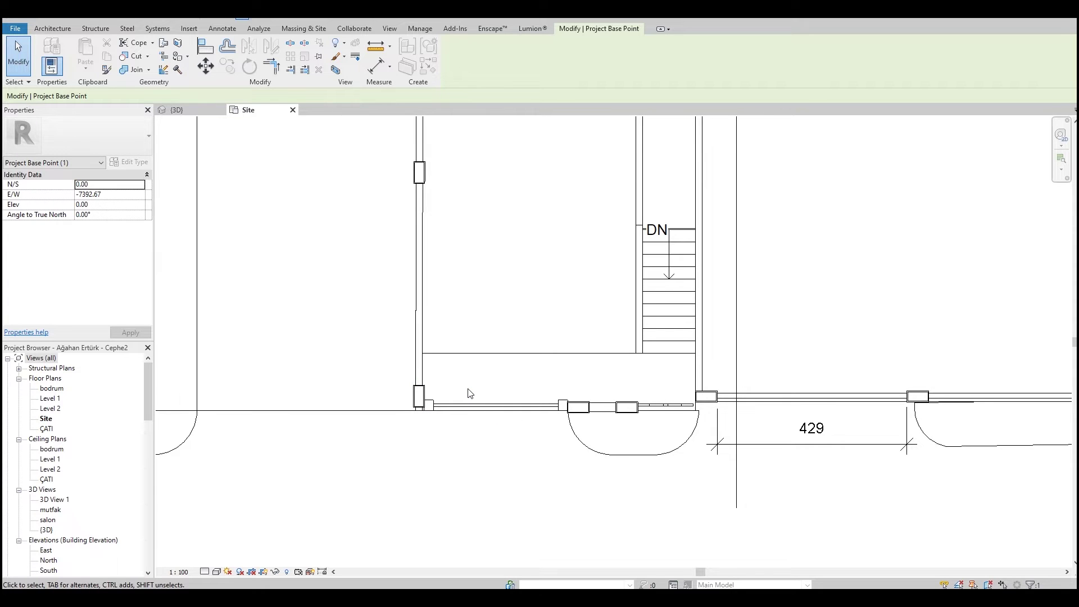
scroll(468, 392, "down", 3)
scroll(468, 392, "down", 2)
middle_click_drag(498, 356, 621, 319)
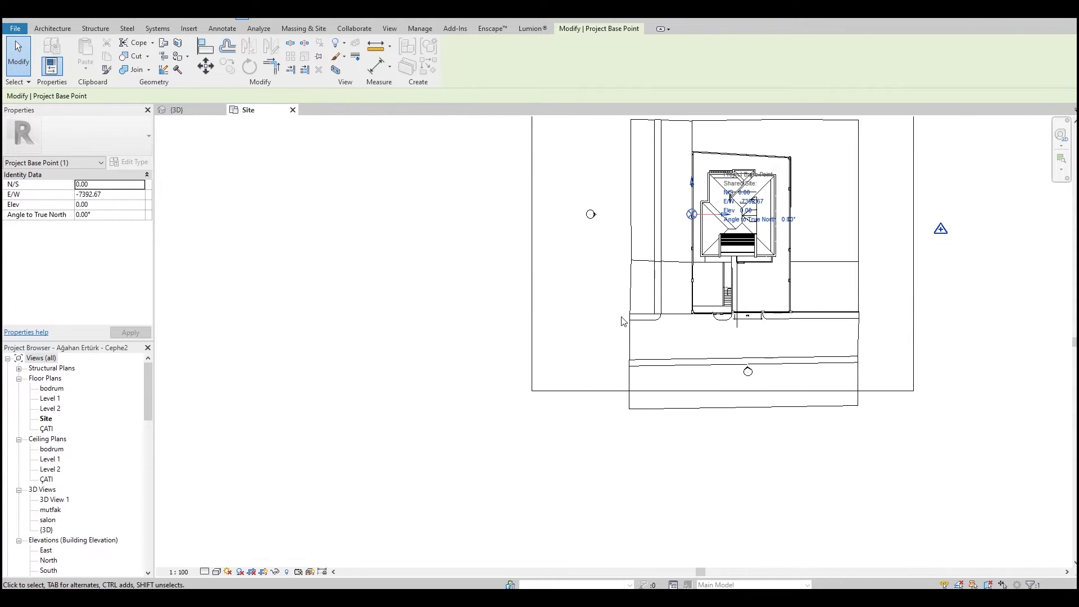
scroll(675, 241, "up", 1)
scroll(687, 230, "up", 3)
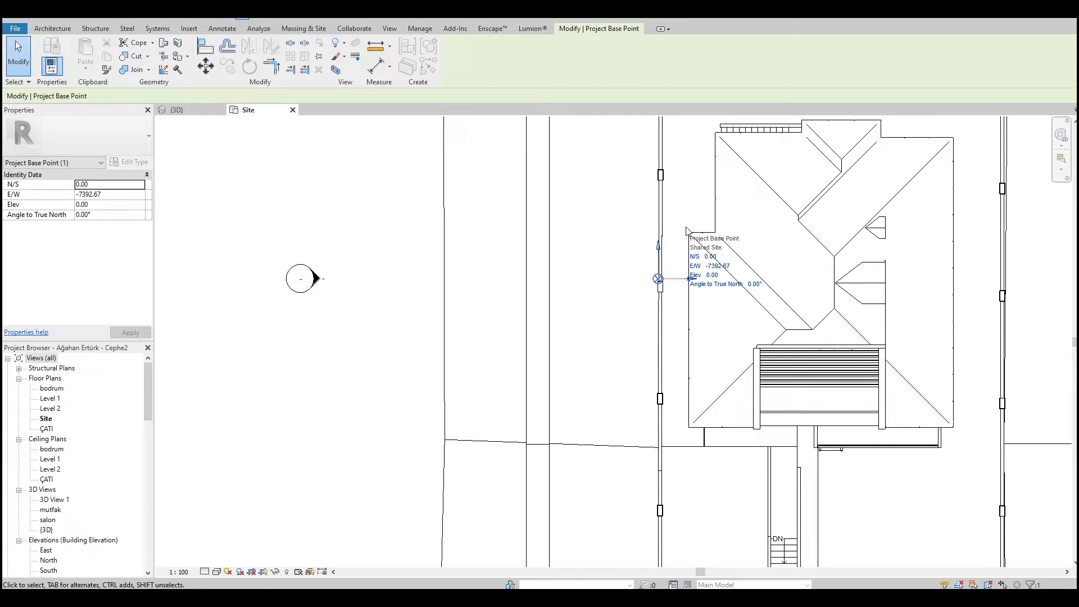
key("Escape")
mouse_move(687, 230)
middle_mouse_down()
mouse_move(753, 231)
mouse_move(446, 380)
middle_mouse_up()
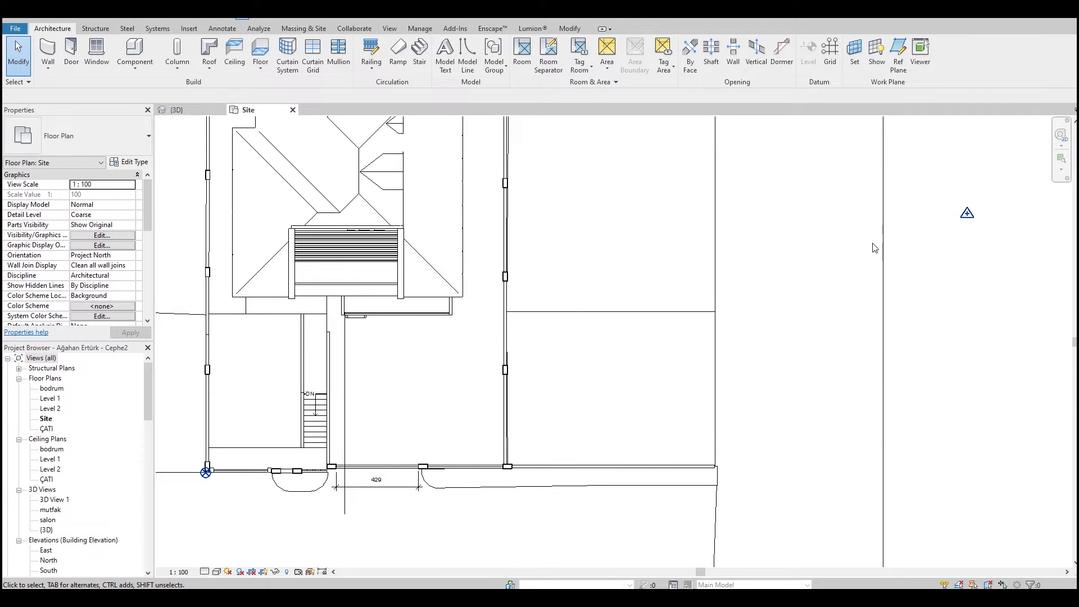
left_click_drag(795, 207, 873, 250)
left_click_drag(765, 218, 879, 334)
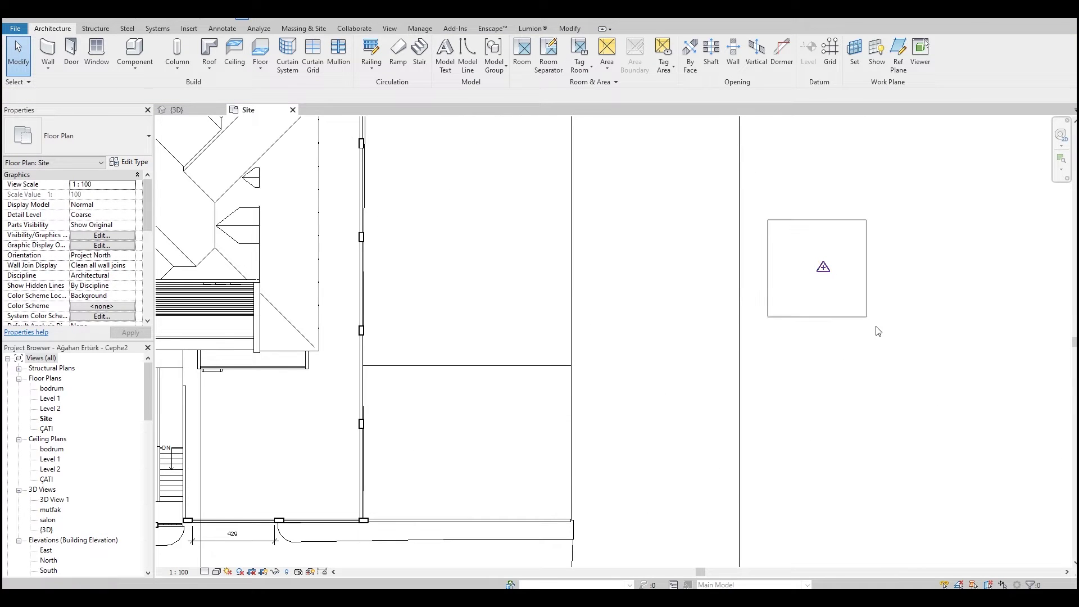
key("Escape")
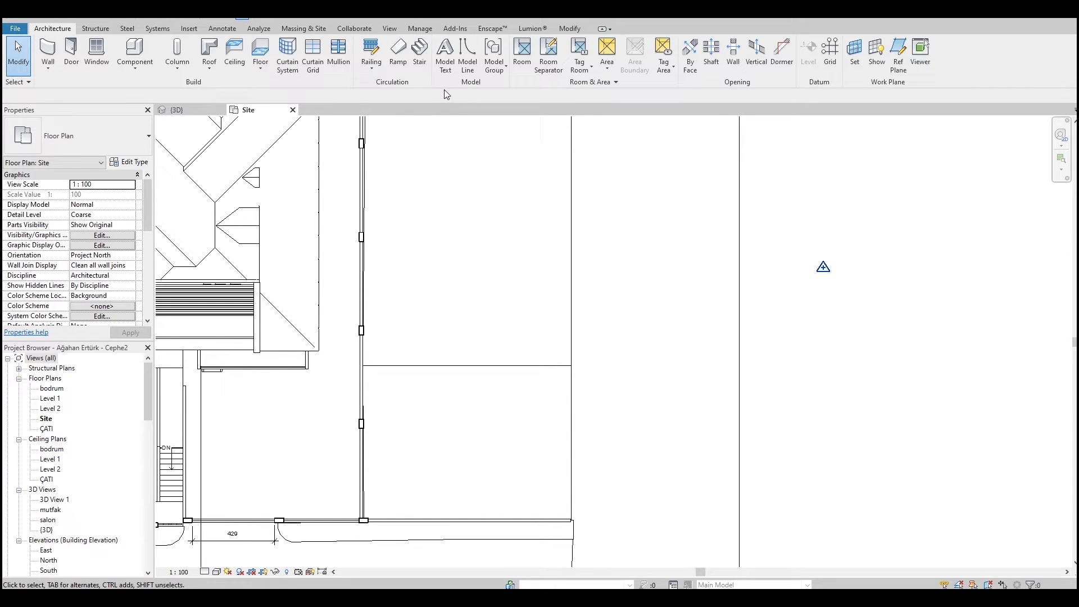
left_click(190, 29)
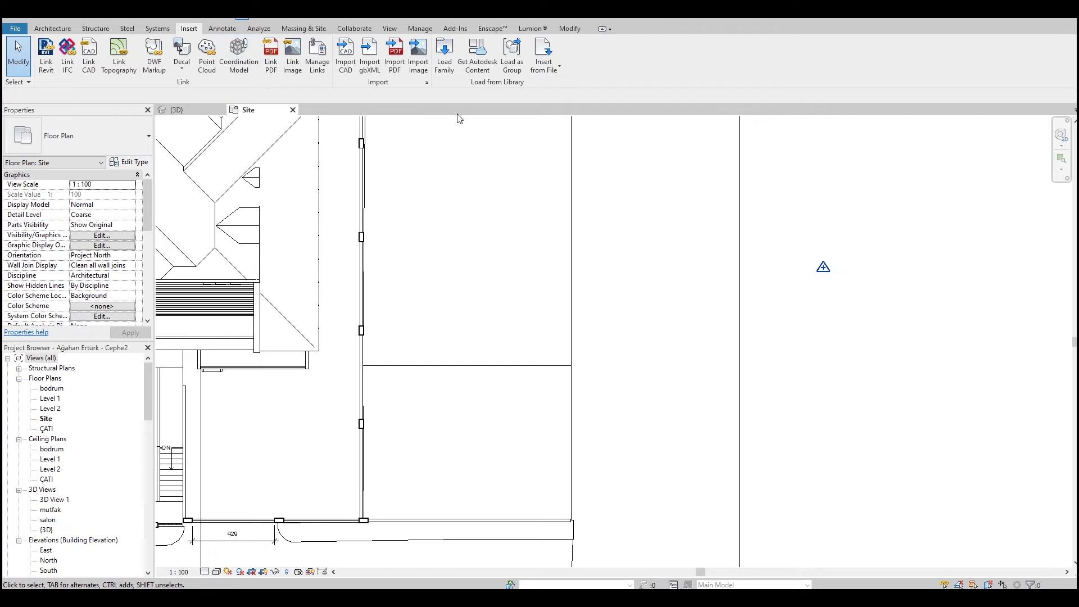
Step: Load M_North Arrow-1.rfa from the US Metric Annotations library into the project
left_click(444, 54)
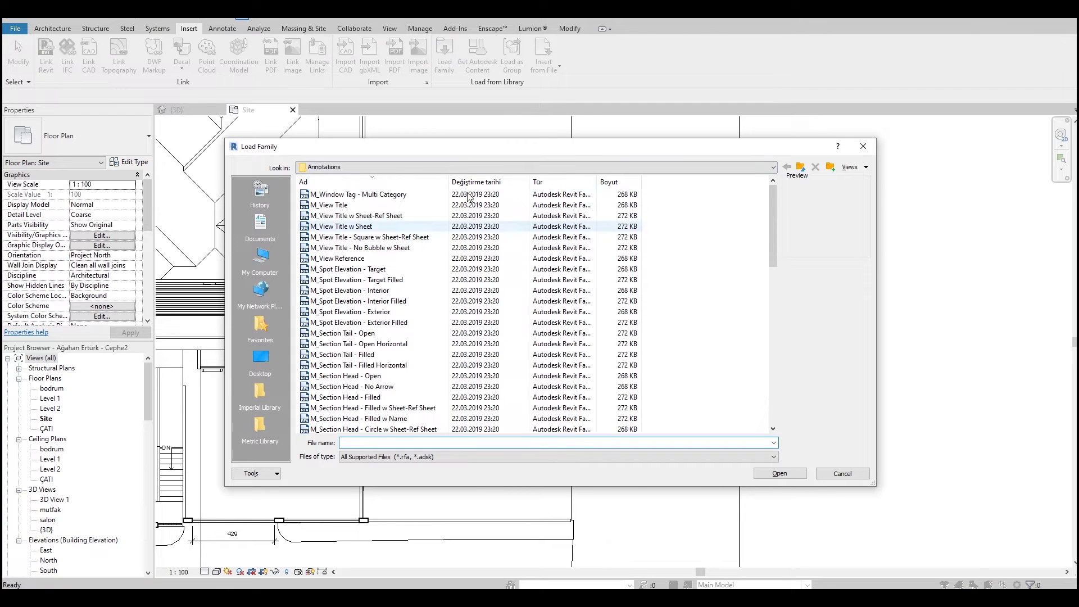
left_click(259, 425)
double_click(326, 195)
left_click_drag(774, 207, 786, 366)
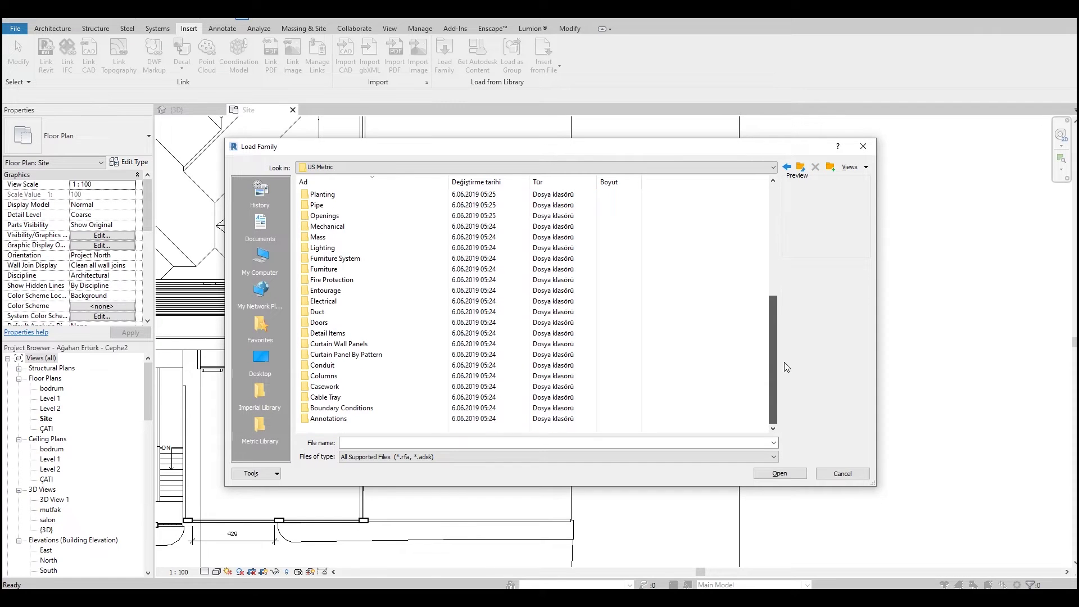
double_click(328, 419)
left_click_drag(772, 298, 770, 377)
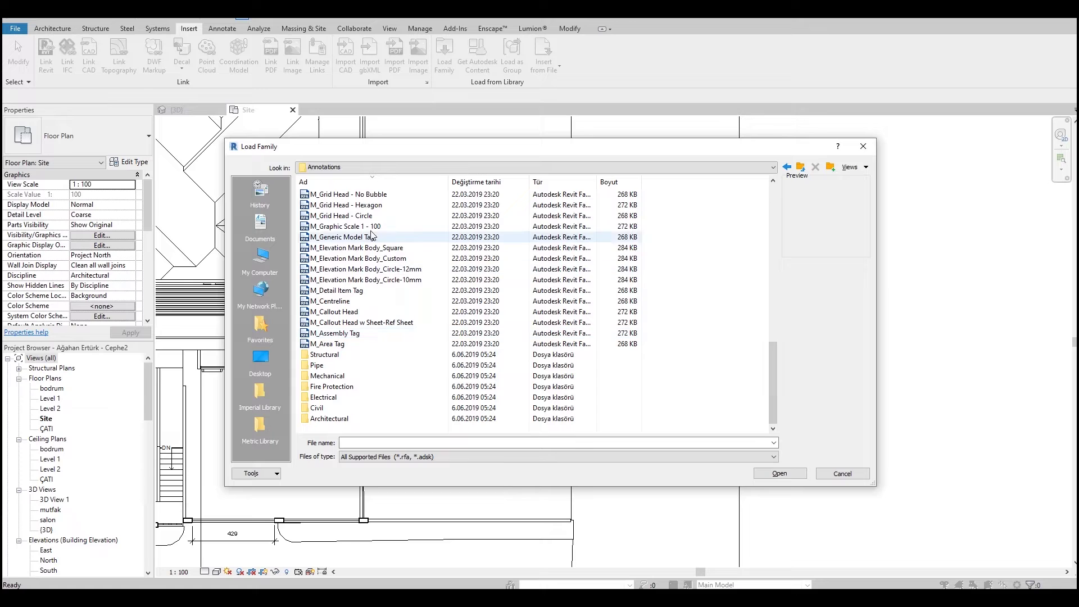
scroll(381, 253, "up", 1)
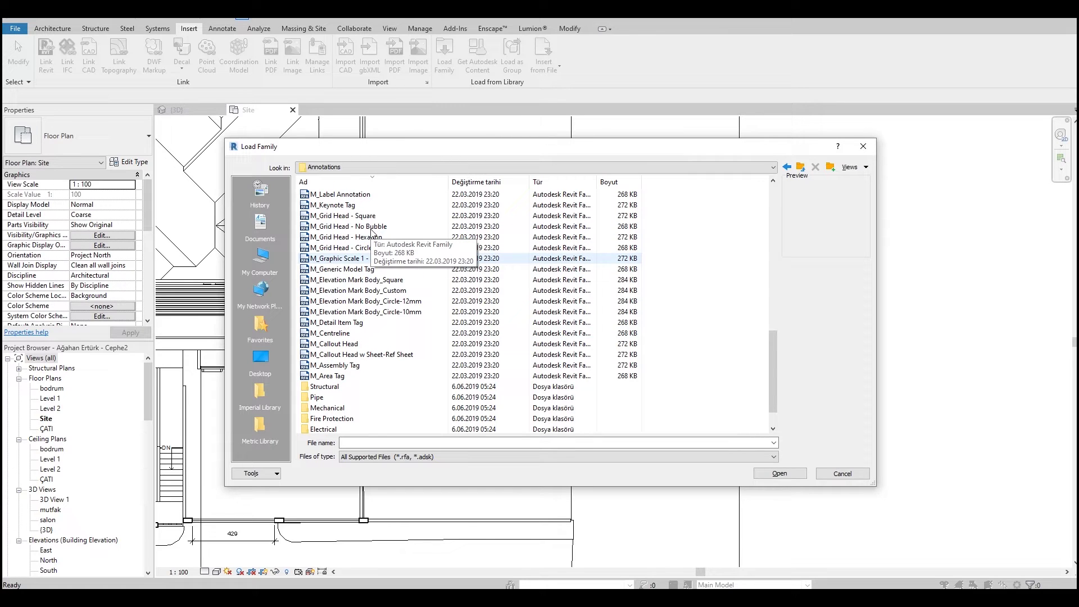
scroll(371, 231, "up", 6)
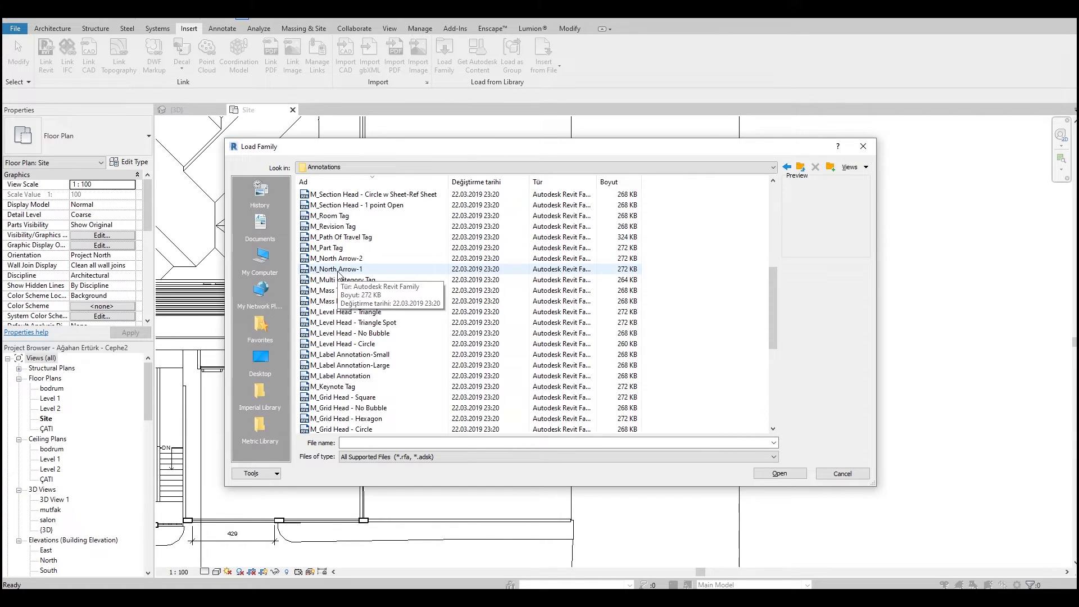
left_click(343, 258)
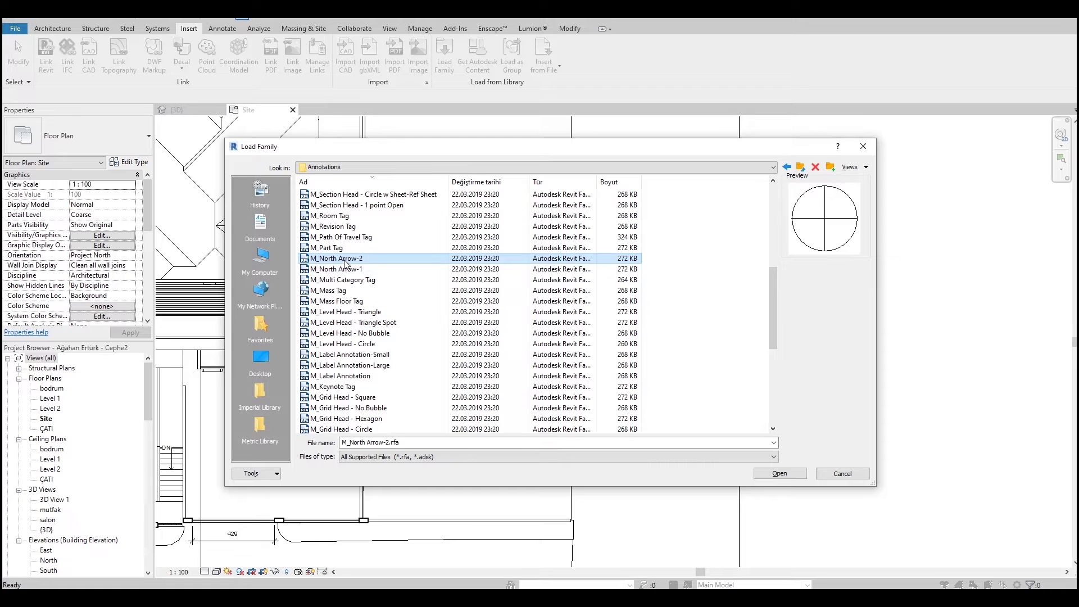
left_click(338, 270)
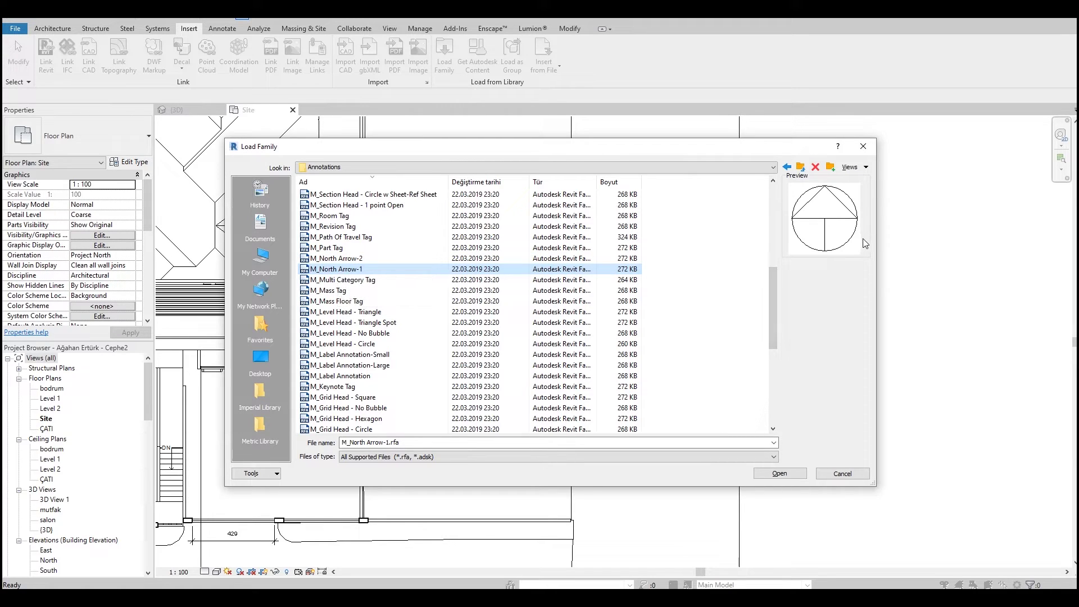
left_click(779, 473)
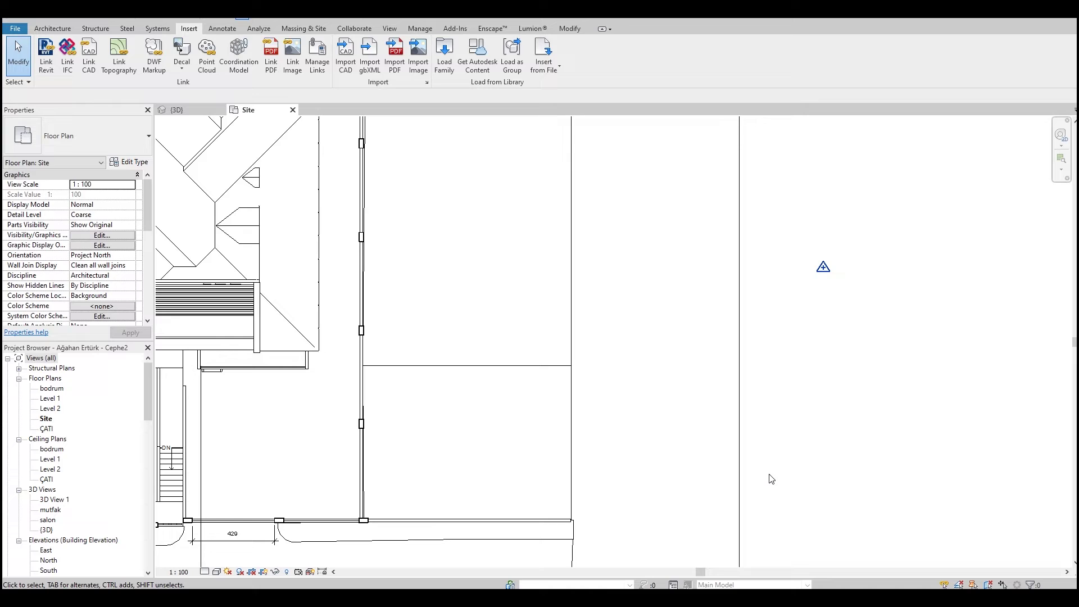
left_click(221, 28)
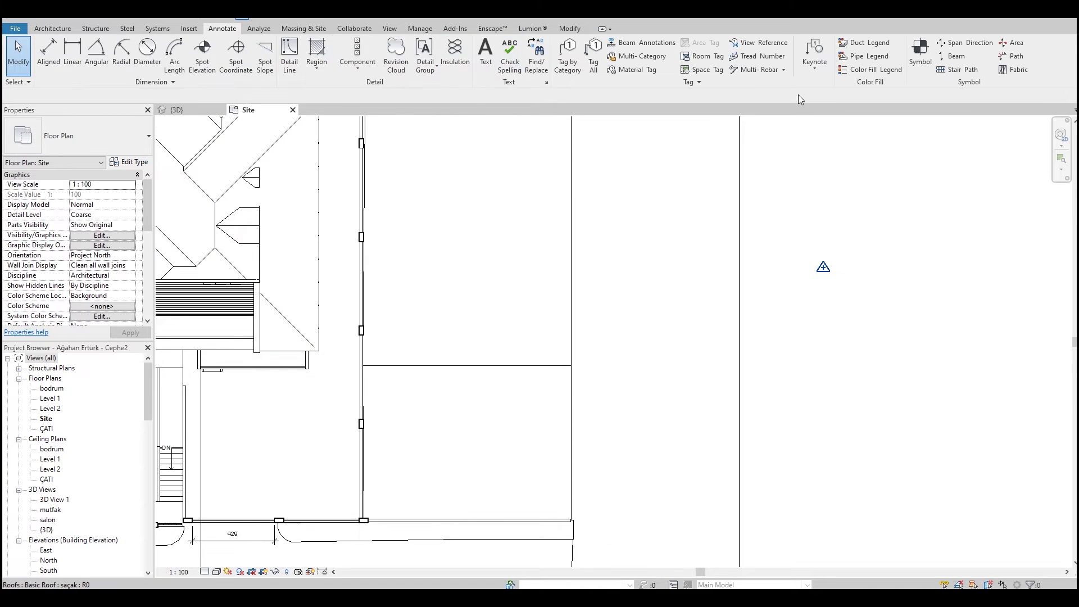
Step: Place an M_North Arrow-1 symbol above and to the right of the building
left_click(920, 56)
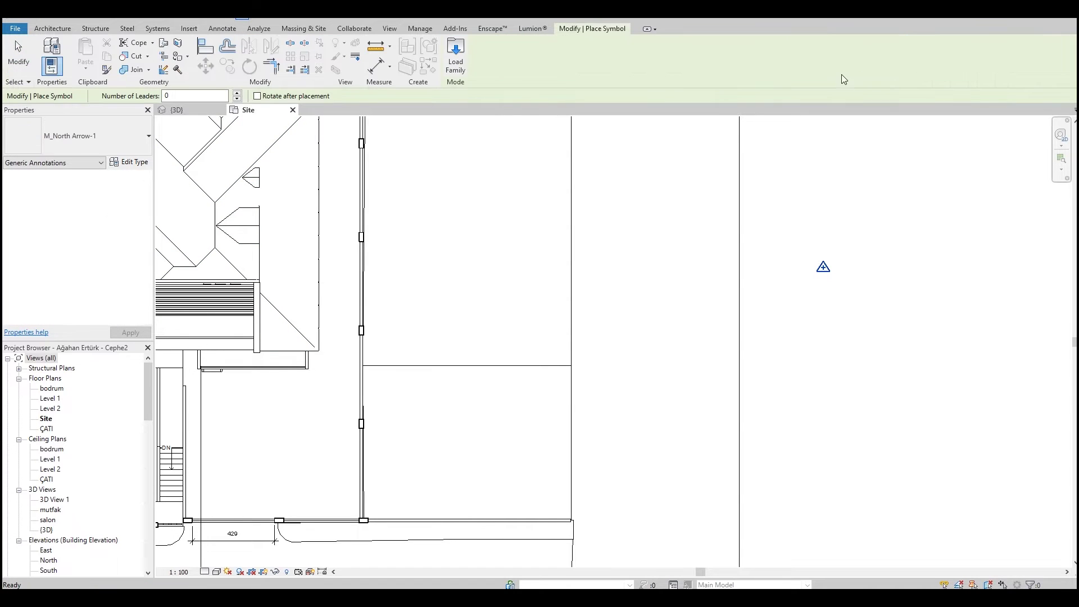
left_click(116, 137)
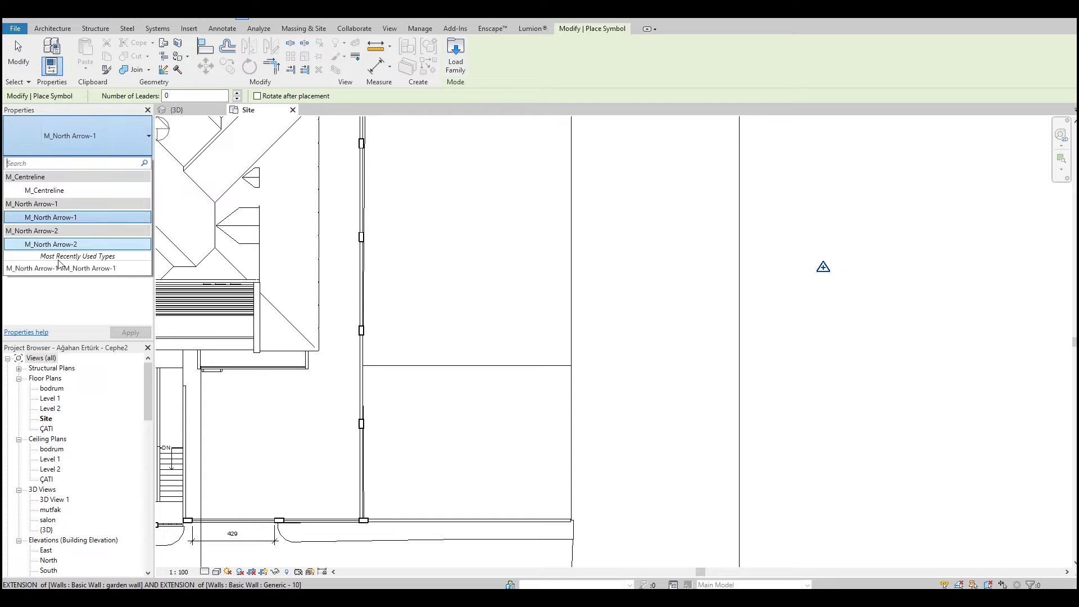
left_click(34, 244)
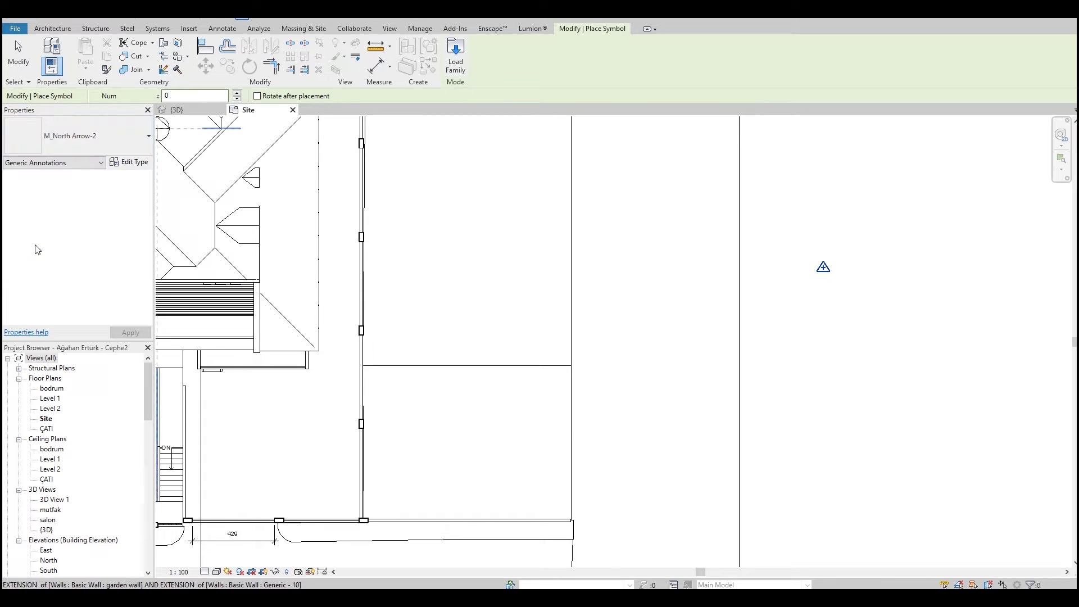
left_click(81, 140)
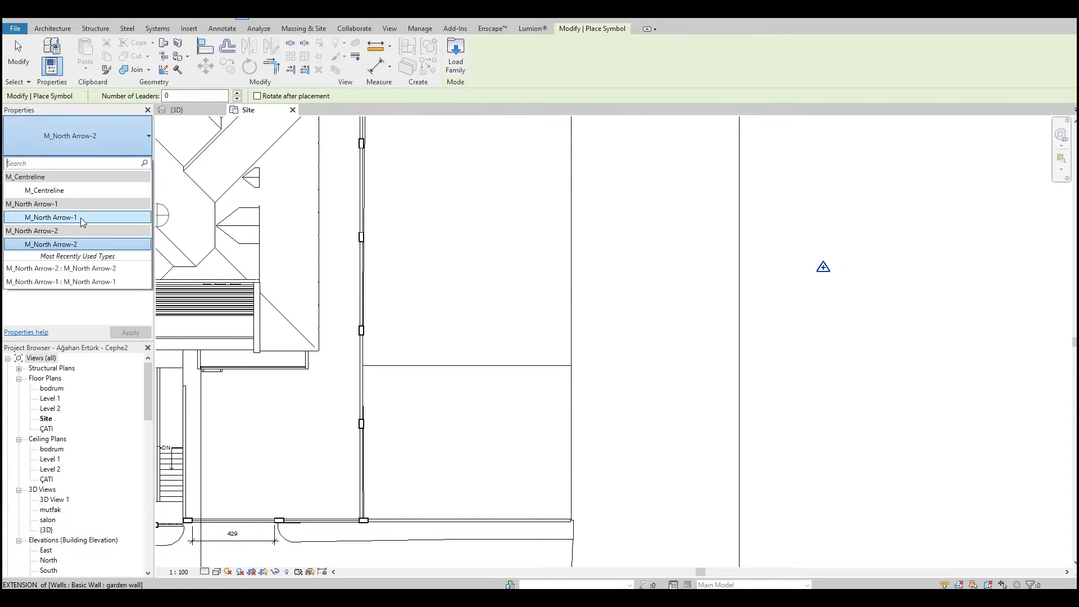
left_click(56, 216)
scroll(662, 452, "down", 2)
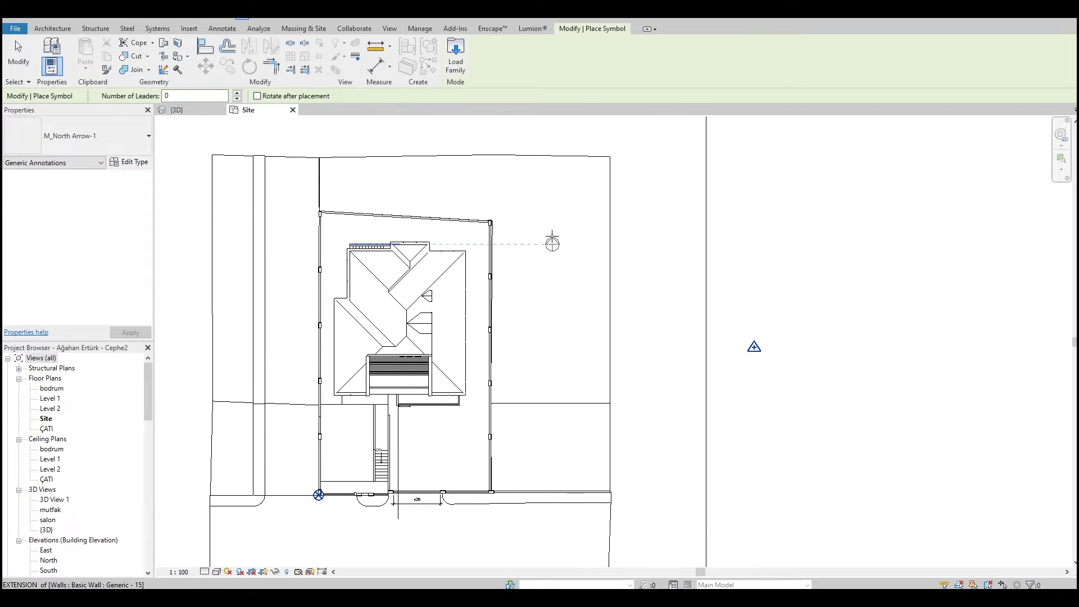
scroll(562, 209, "up", 3)
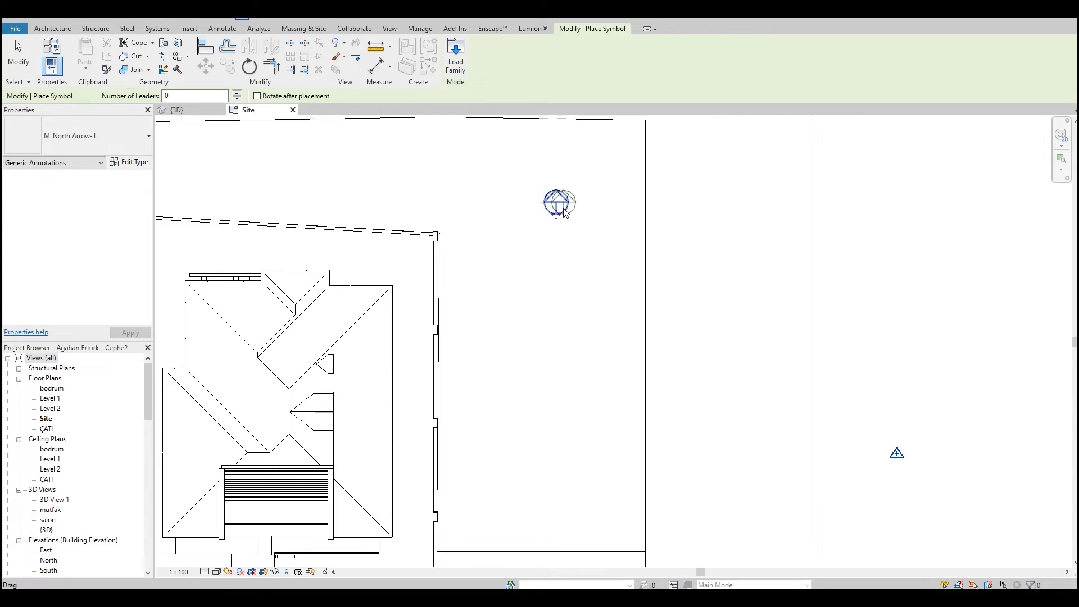
scroll(563, 213, "up", 2)
left_click(550, 196)
key("Escape")
key("Escape")
middle_click_drag(657, 171, 619, 271)
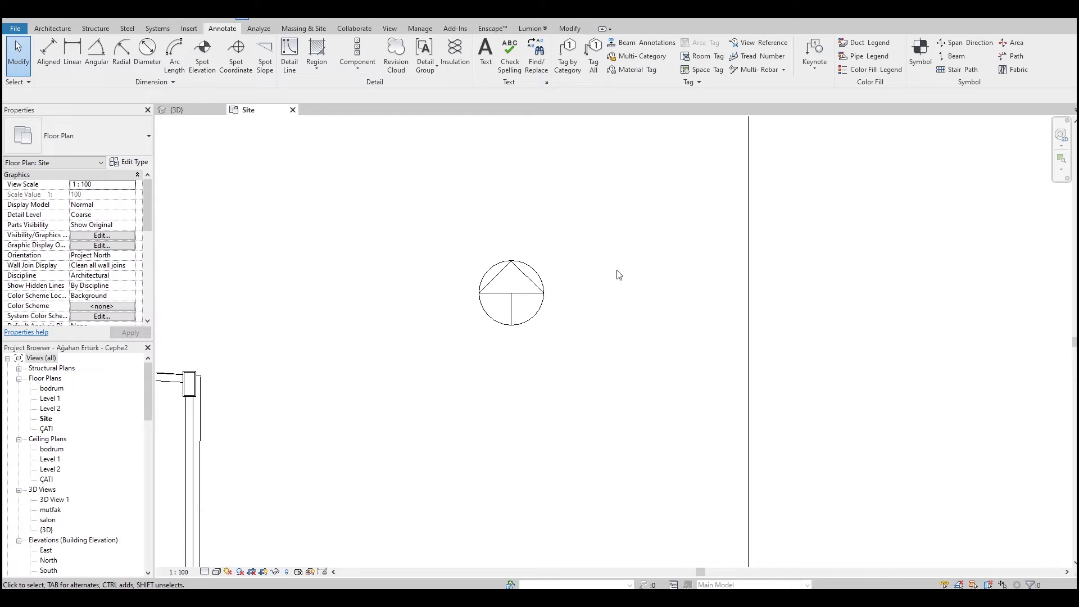
Step: Rotate the placed north arrow with RO from a vertical start direction
left_click(537, 275)
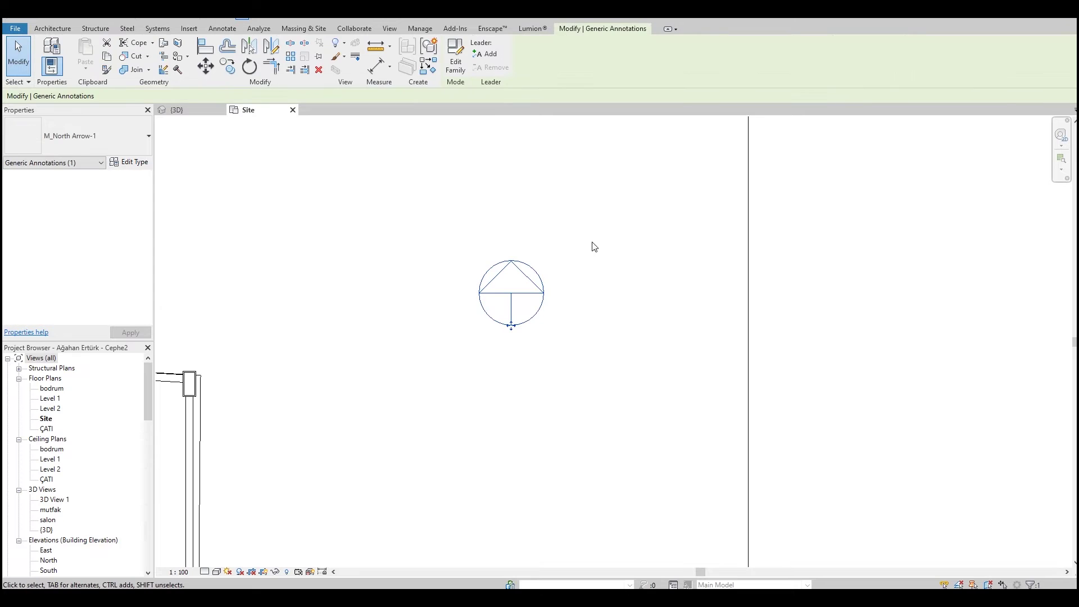
key("r")
key("o")
left_click(530, 188)
left_click(588, 187)
scroll(612, 253, "down", 2)
scroll(568, 316, "down", 3)
key("Escape")
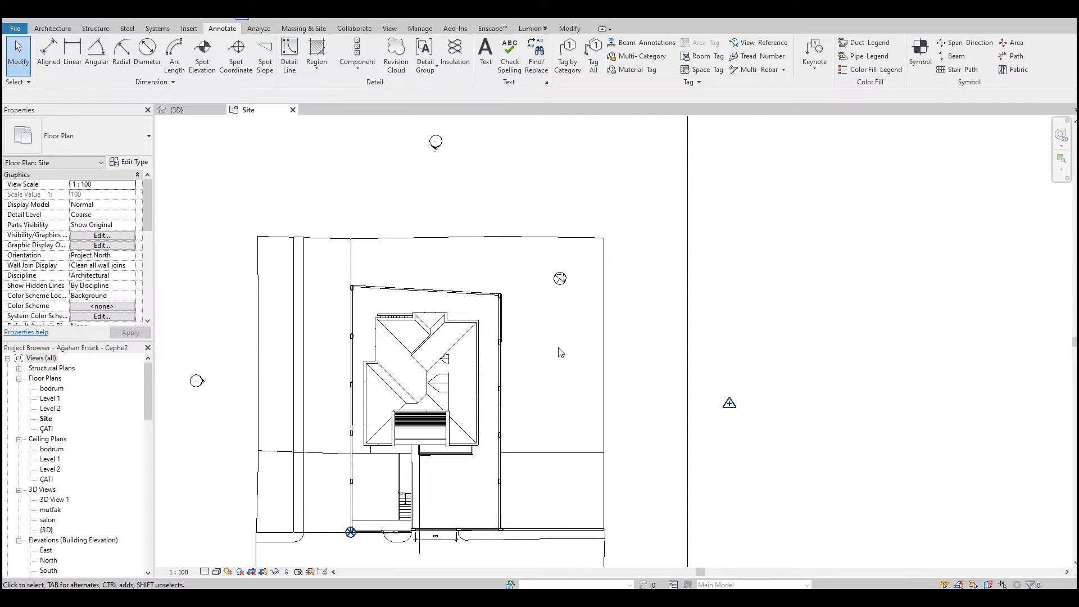
Step: Reopen the Site plan via Level 1 and show the Manage > Position options
double_click(51, 399)
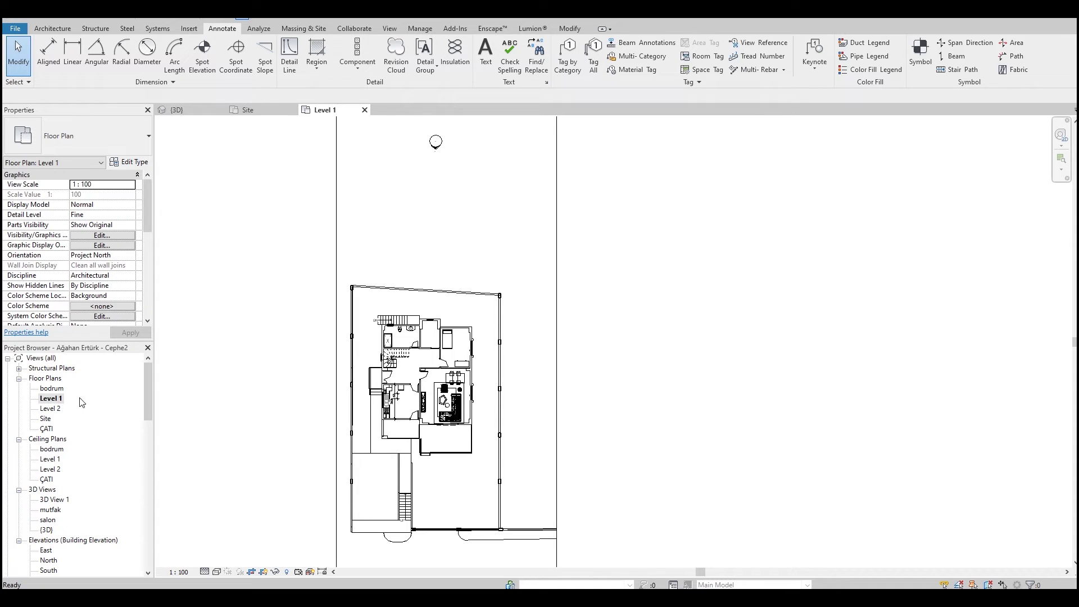
double_click(48, 418)
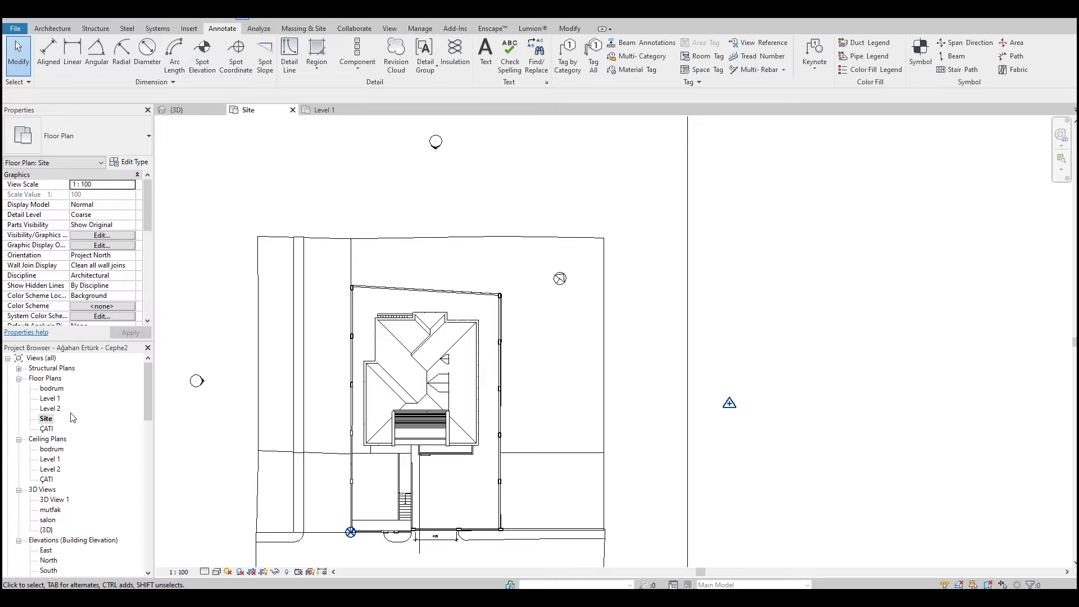
left_click(421, 29)
left_click(487, 70)
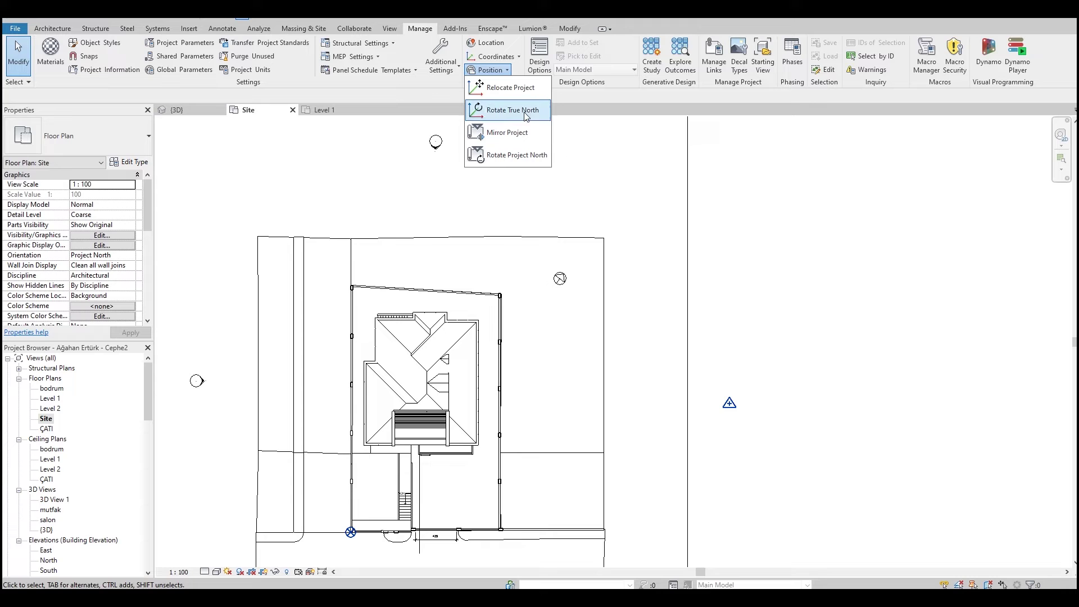
Step: Attempt Rotate True North, triggering the View Orientation Invalid warning
left_click(497, 110)
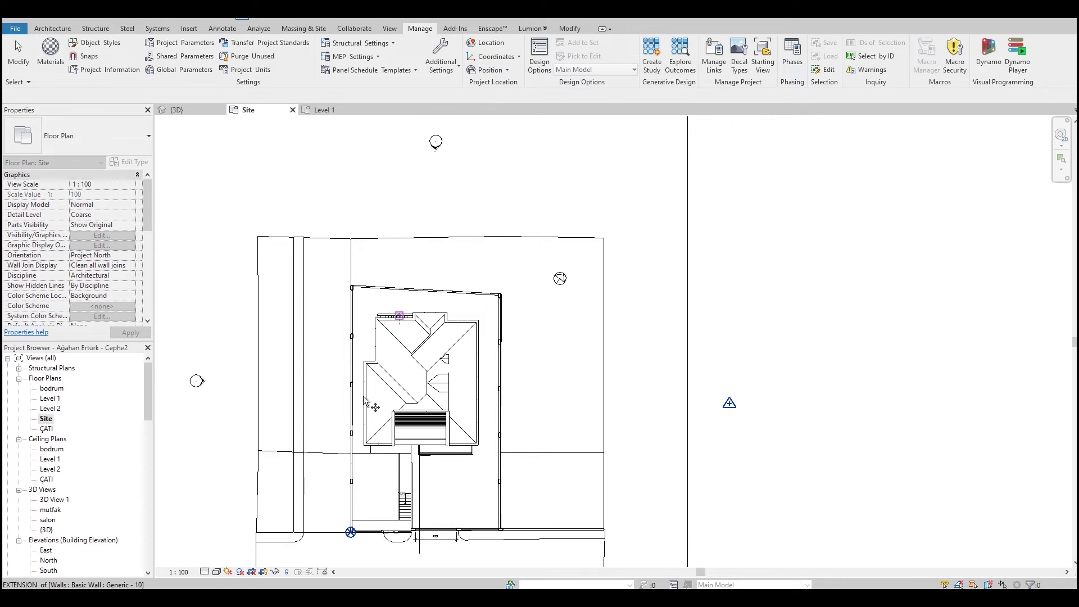
scroll(414, 362, "up", 1)
scroll(388, 449, "up", 4)
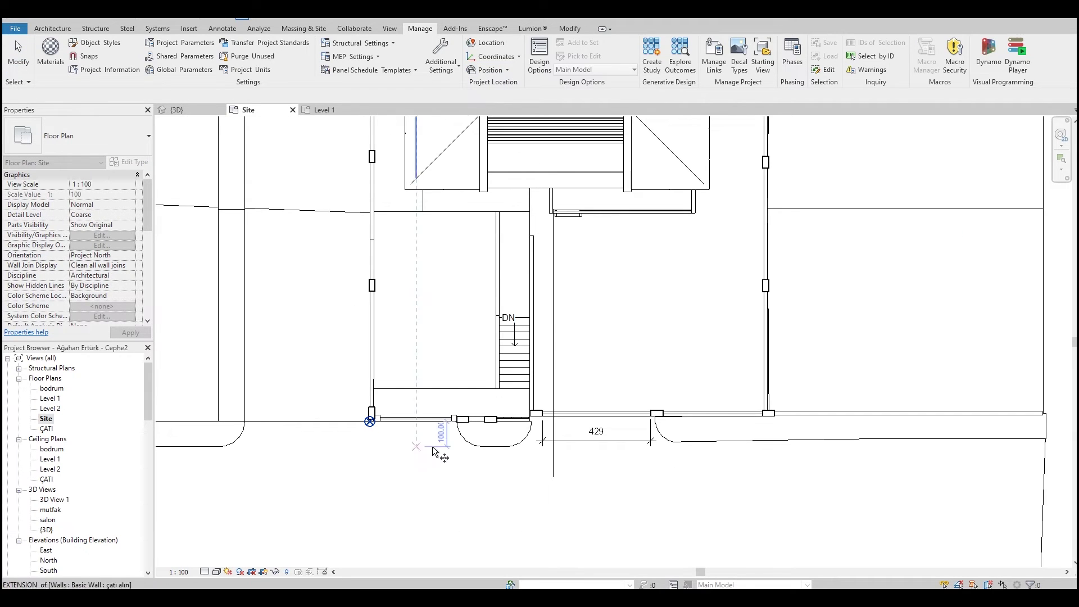
left_click(416, 434)
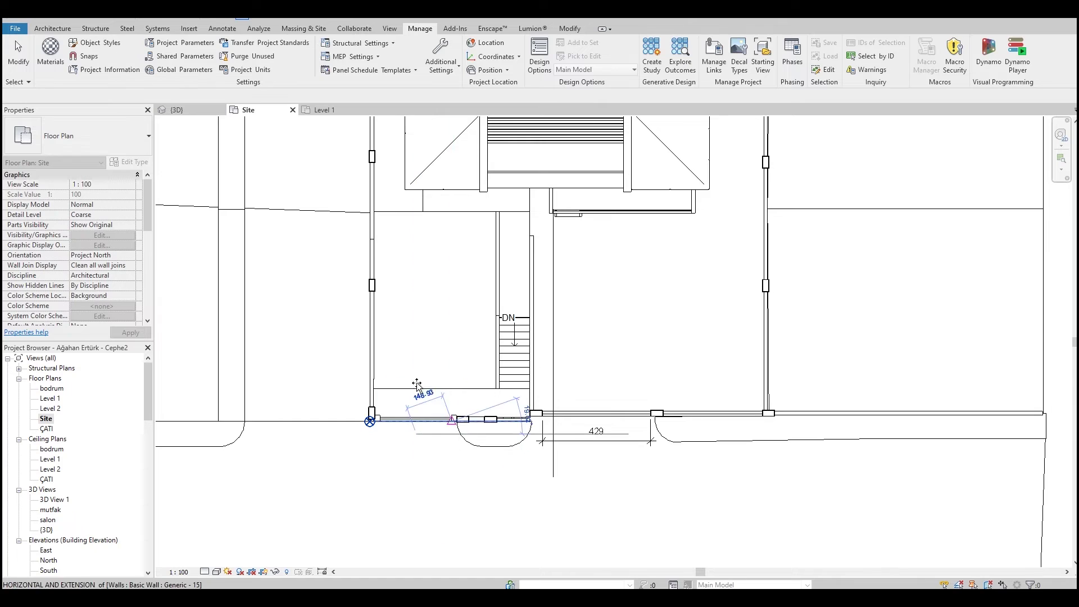
scroll(446, 433, "up", 2)
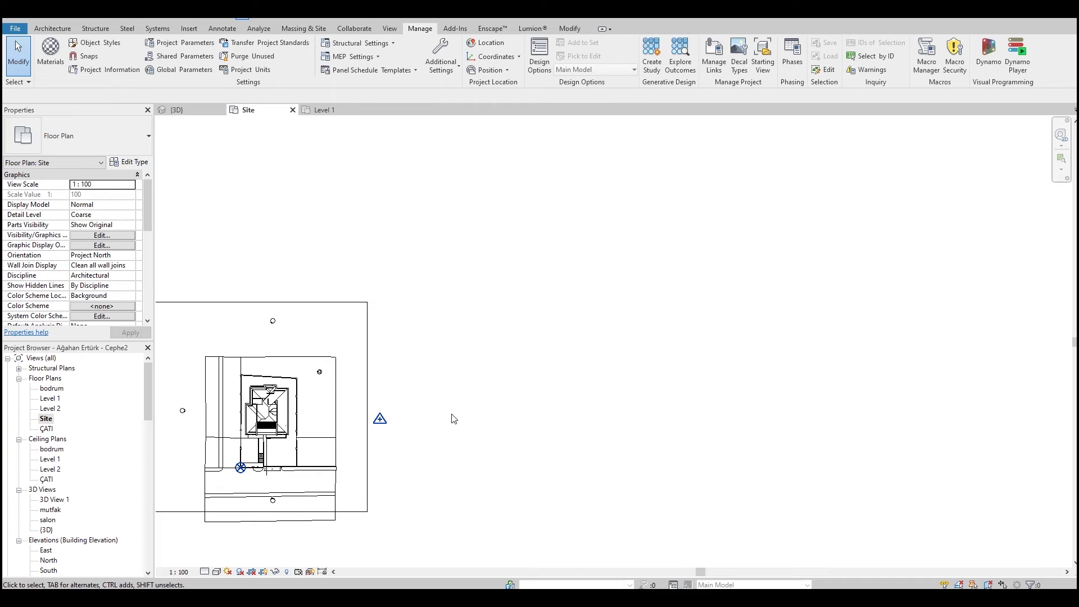
left_click(500, 73)
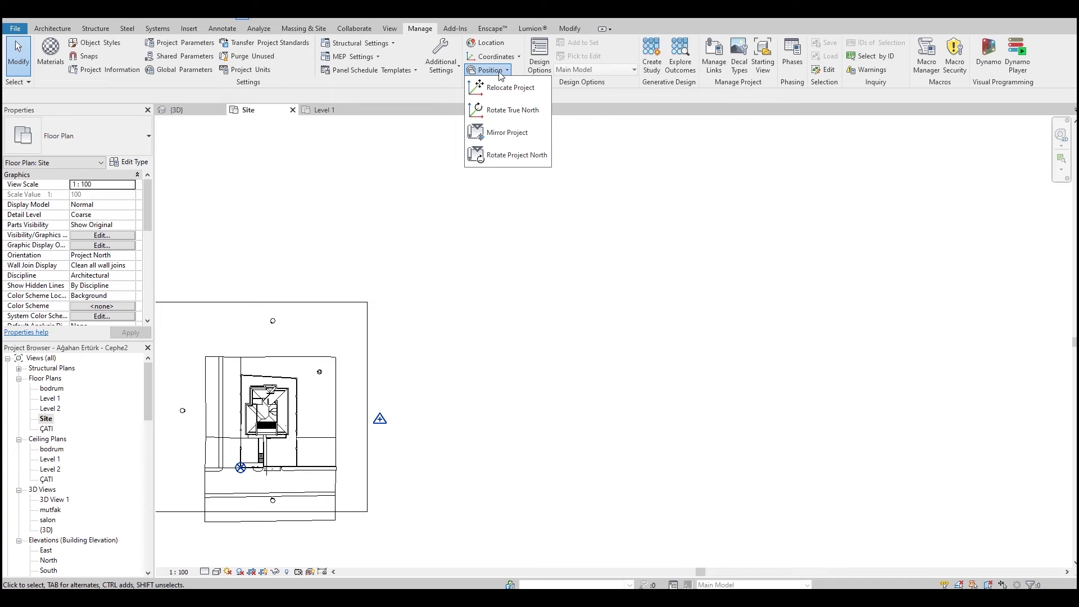
left_click(497, 111)
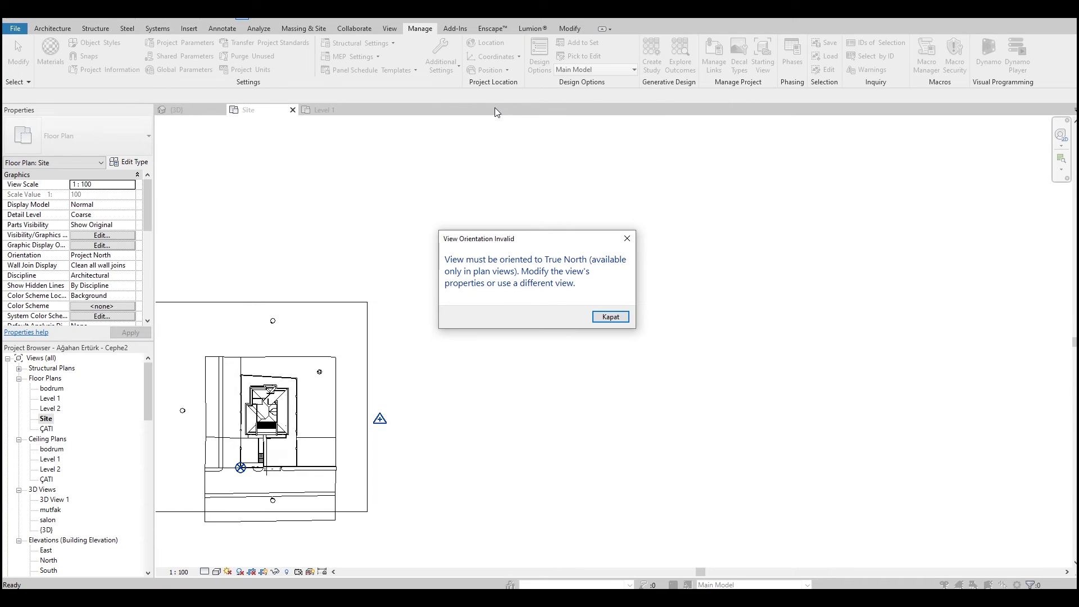
Step: Dismiss the warning and set the Site plan's Orientation property to True North
left_click(606, 318)
left_click(121, 254)
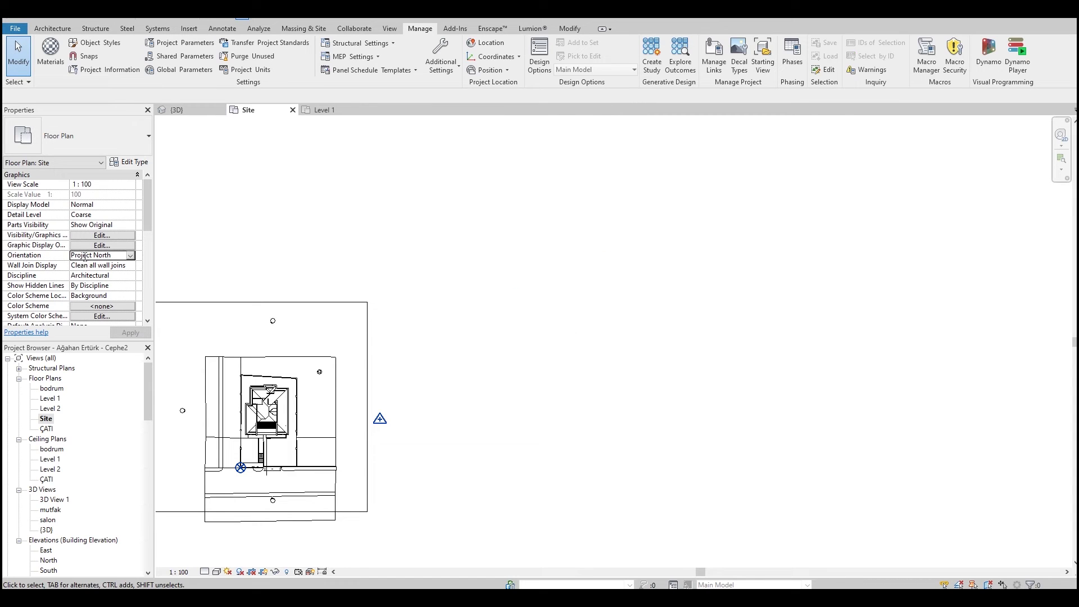
left_click(131, 255)
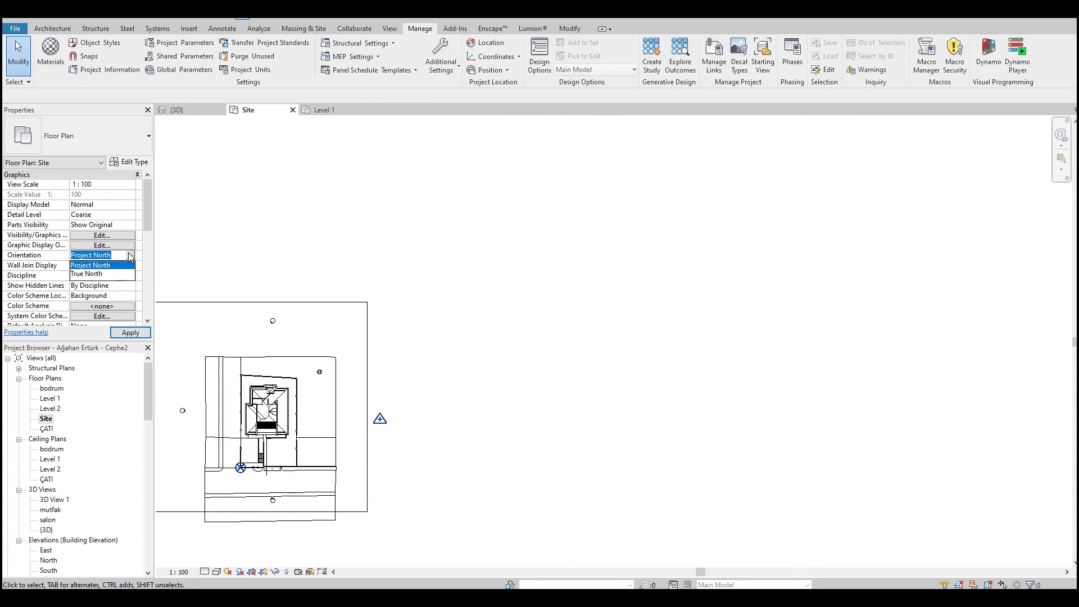
left_click(78, 275)
left_click(130, 333)
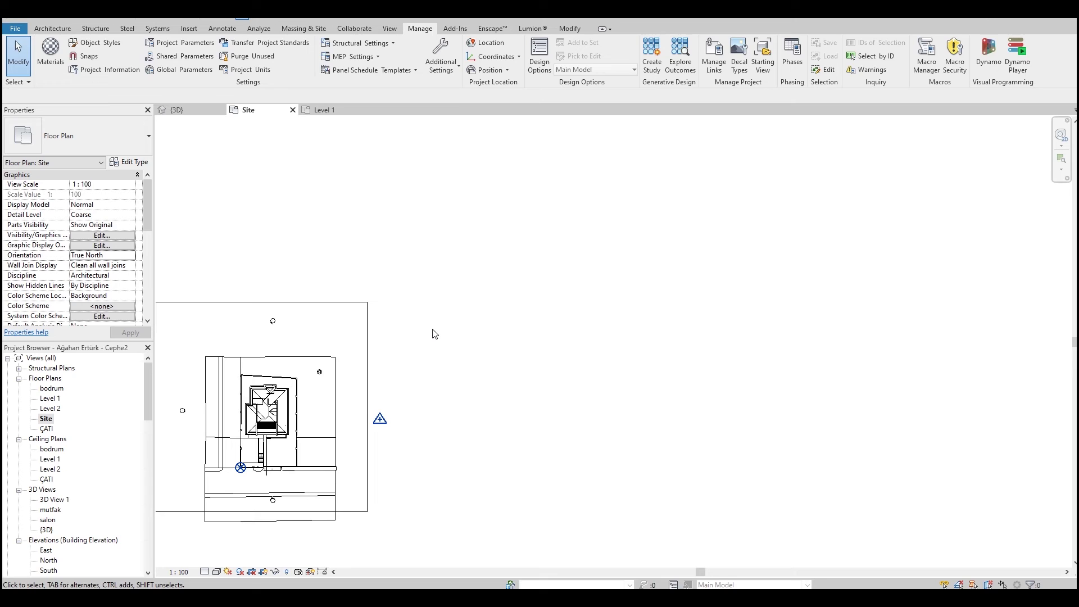
left_click(504, 70)
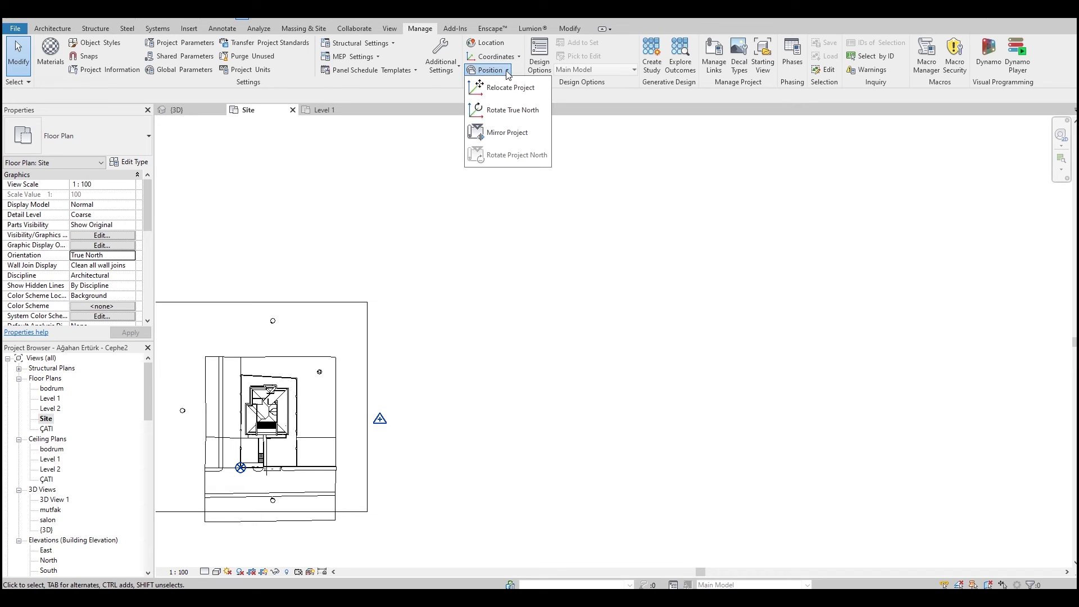
Step: Rotate true north 36° about a rotation centre placed on the building corner
left_click(511, 110)
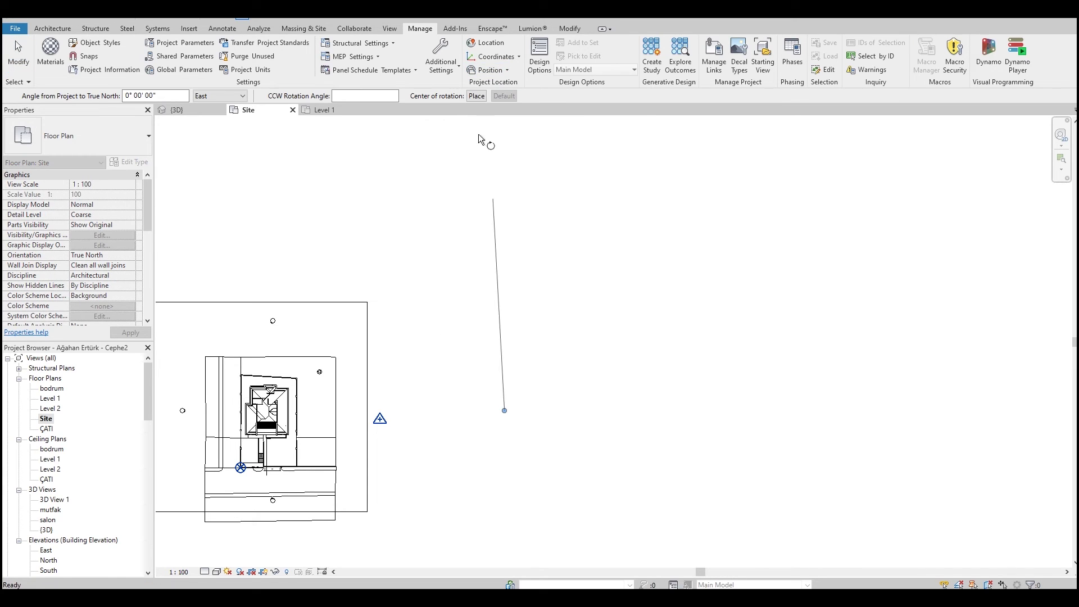
left_click(480, 99)
scroll(319, 338, "up", 5)
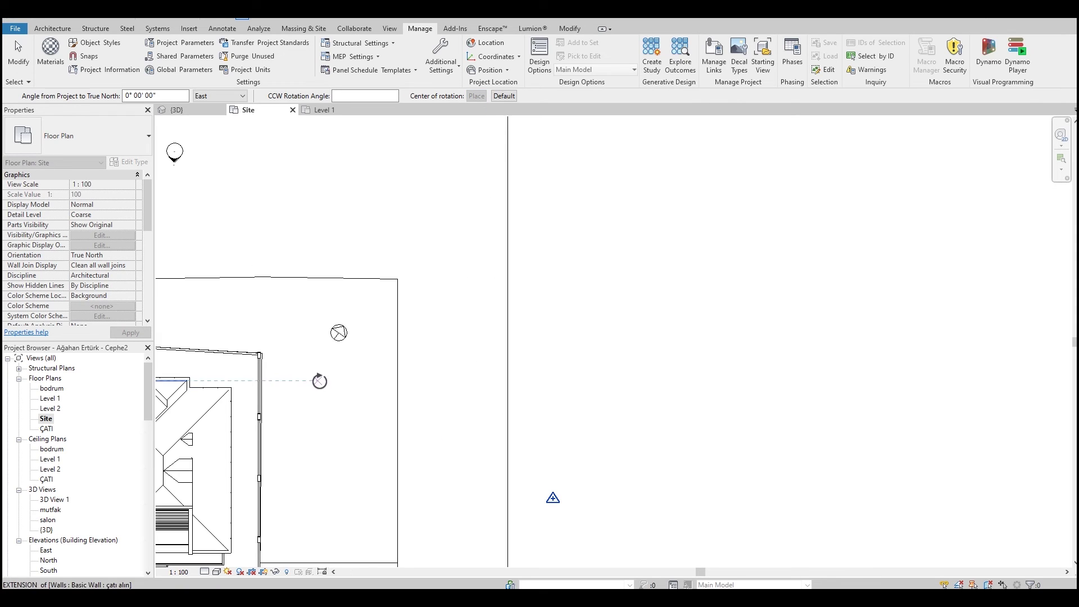
left_click_drag(320, 335, 338, 352)
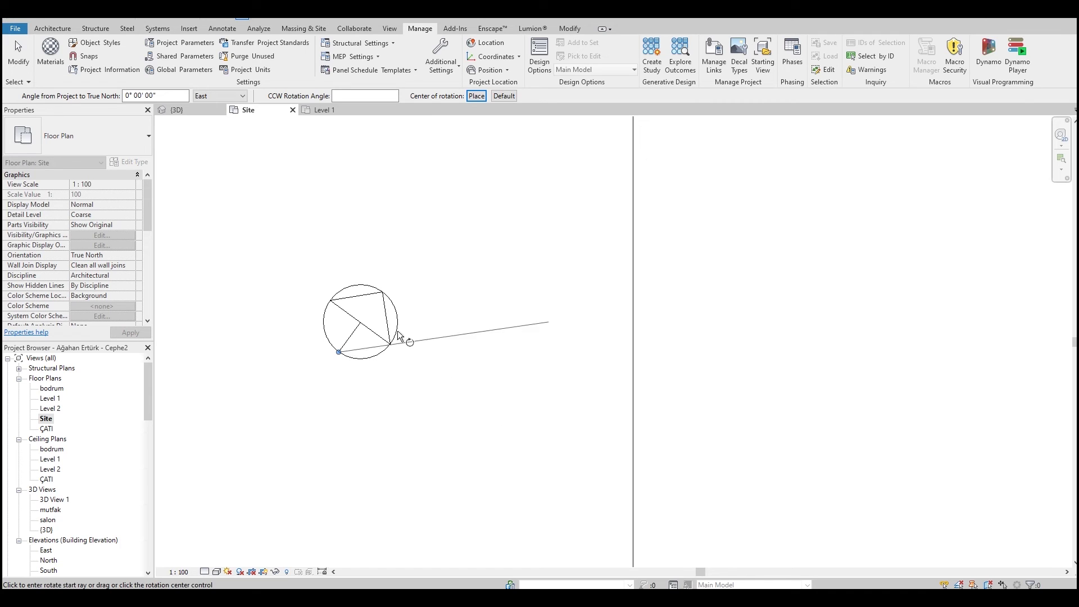
left_click(499, 213)
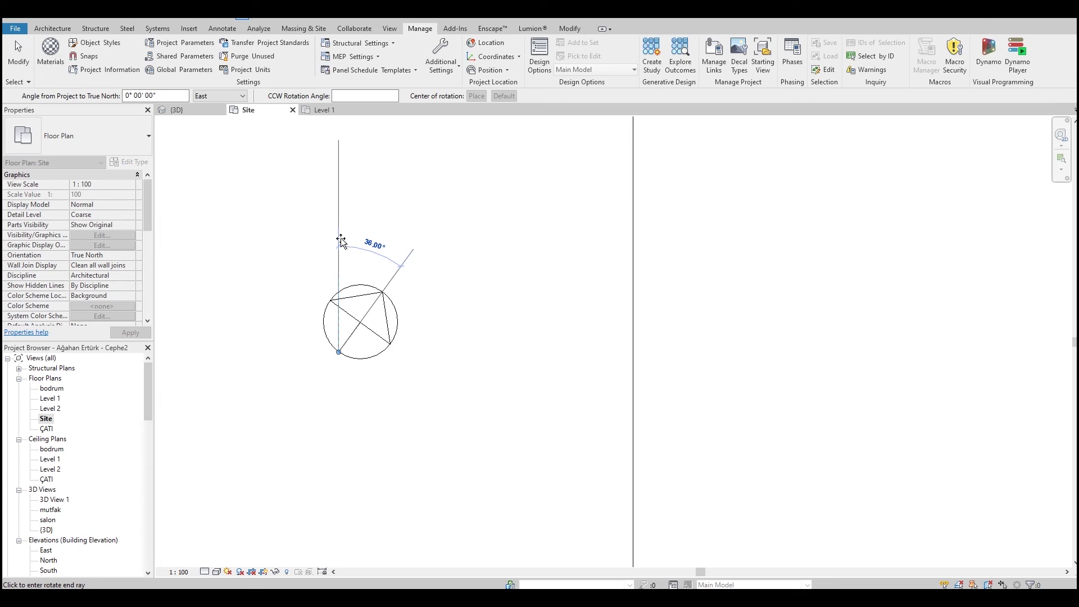
left_click(340, 241)
scroll(425, 324, "up", 2)
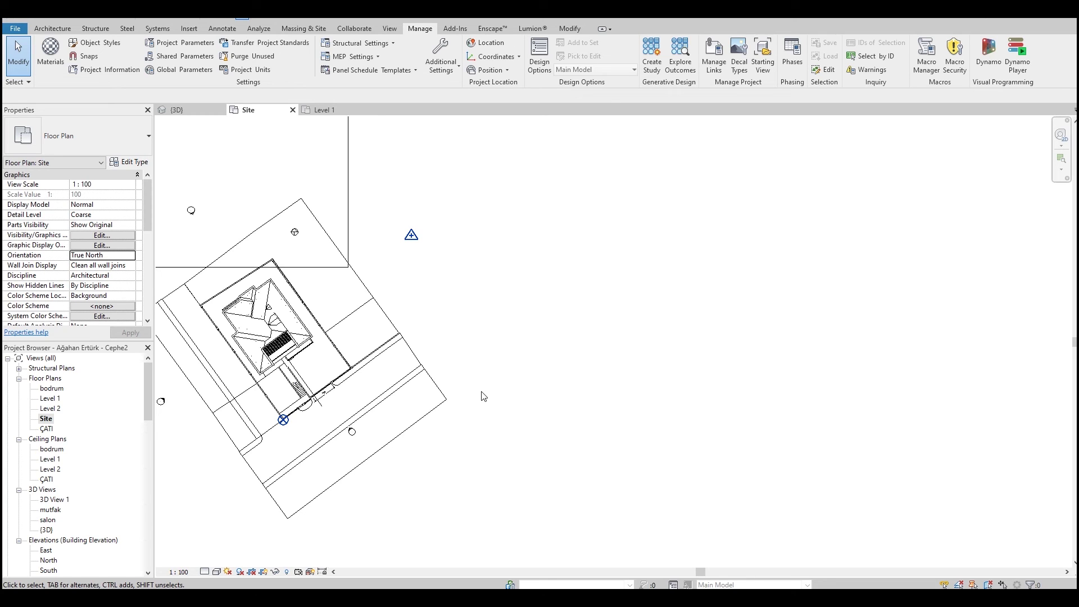
Step: Enable Cast Shadows in the Site plan's Graphic Display Options and apply it
left_click(217, 571)
left_click(256, 501)
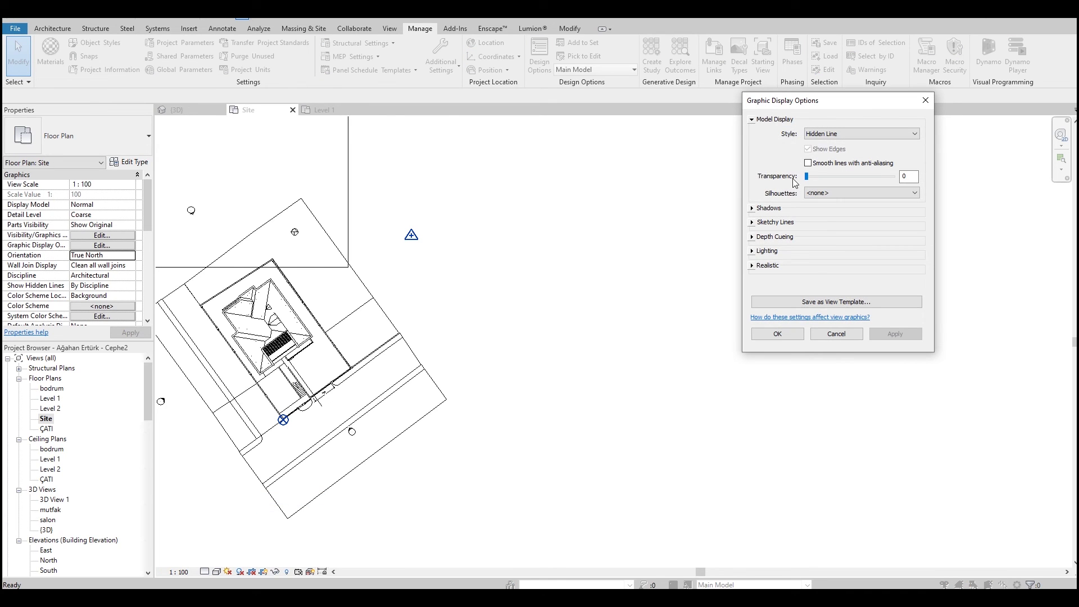
left_click(754, 209)
left_click(808, 217)
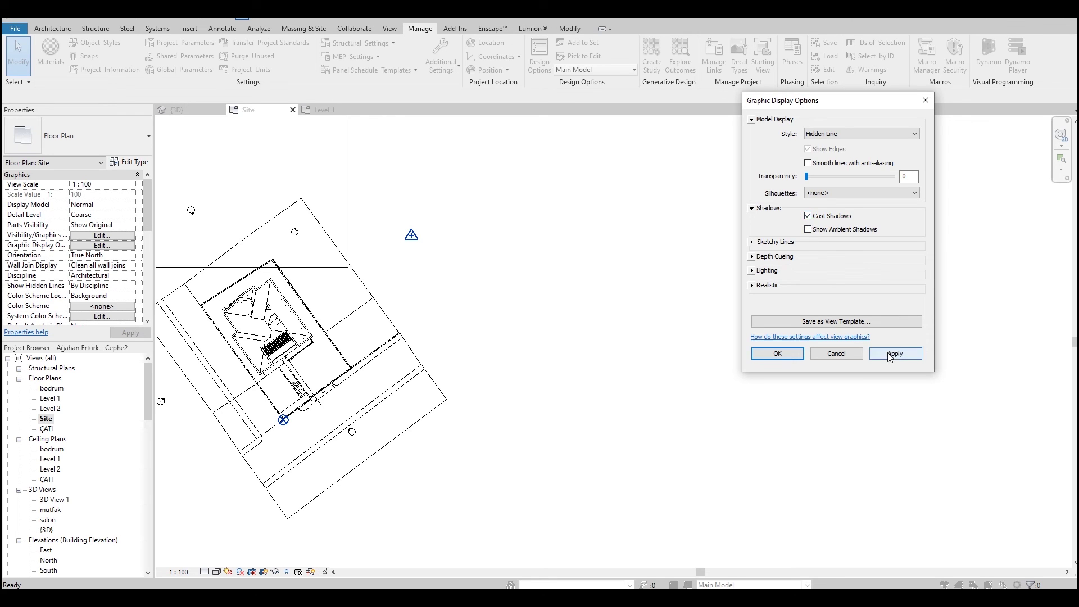
left_click(893, 353)
left_click(788, 354)
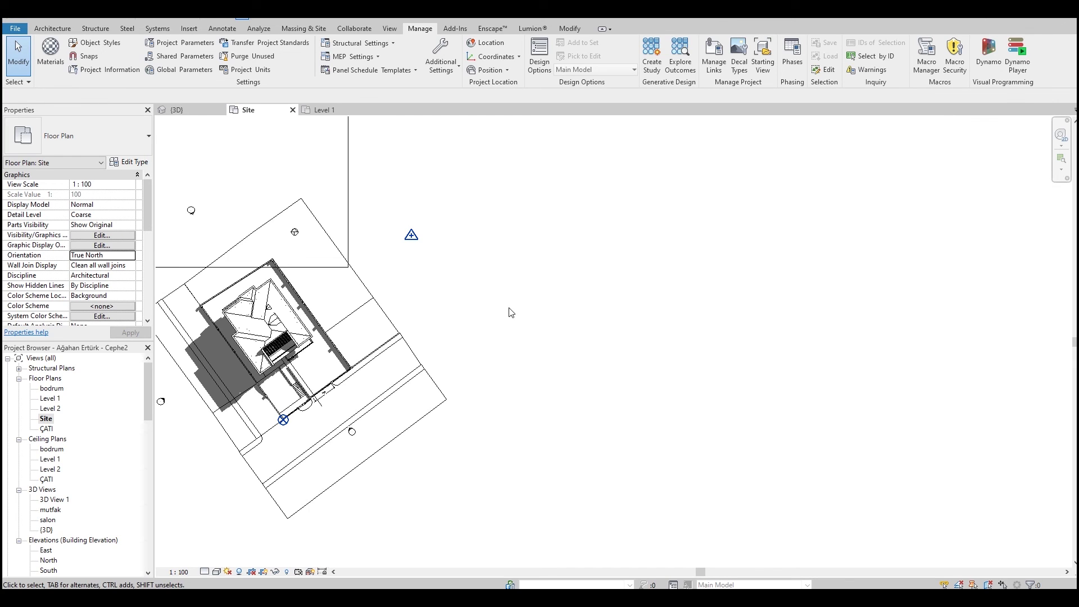
double_click(47, 399)
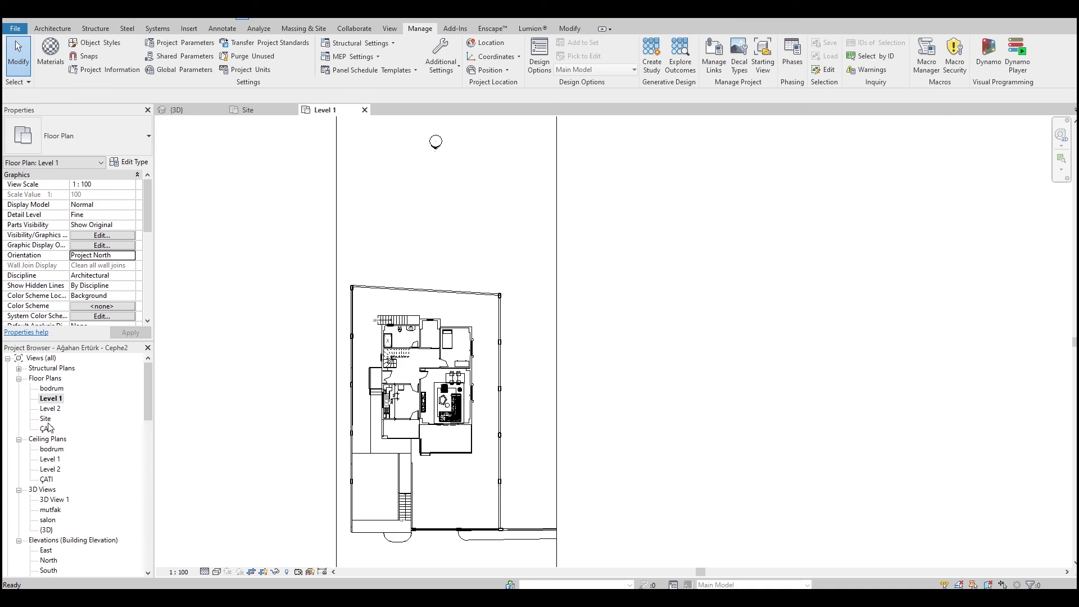
double_click(46, 419)
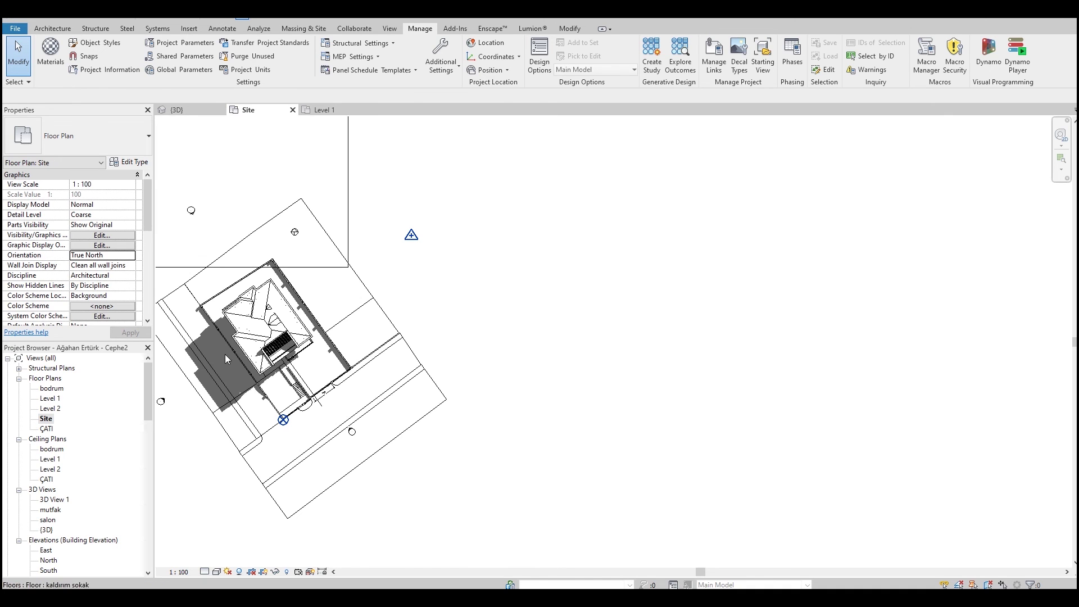
middle_click_drag(224, 354, 473, 397)
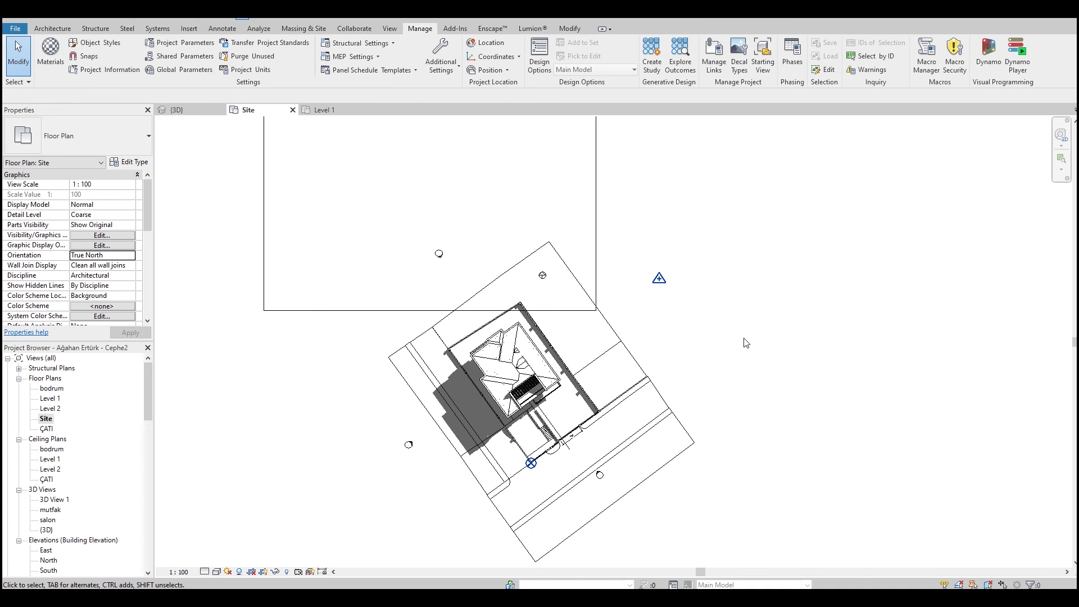